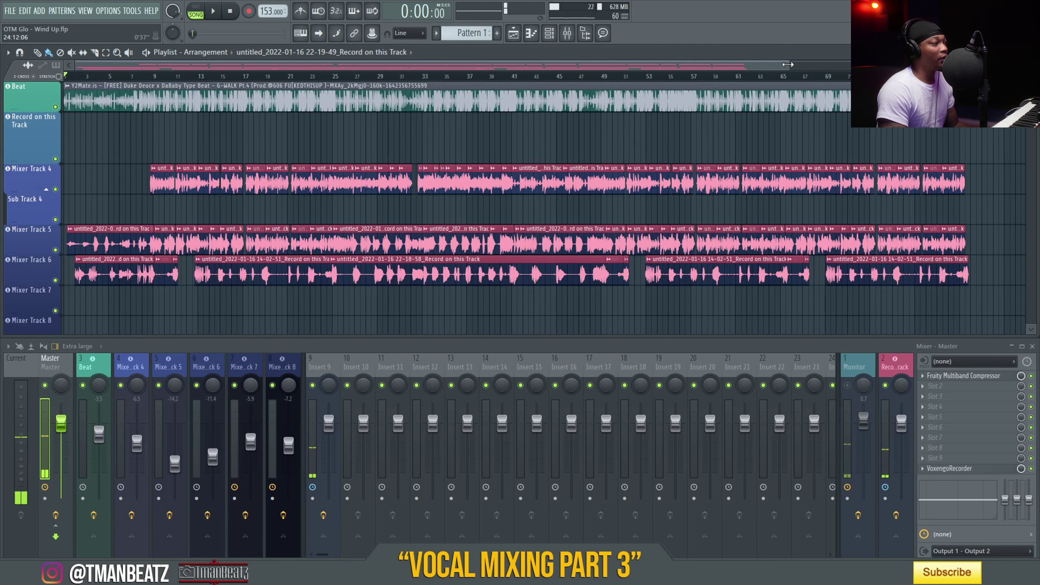
Step: Play the song from the start and raise the Beat mixer track's fader to the same height as the Master fader
mouse_move(787, 64)
mouse_down()
mouse_move(745, 62)
mouse_move(795, 61)
mouse_up()
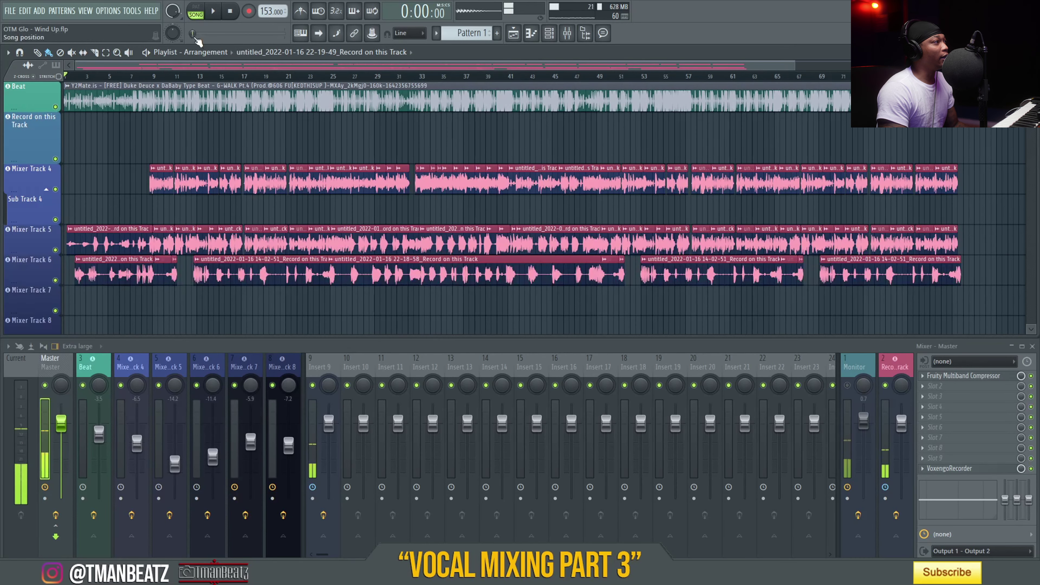
click(215, 13)
drag(99, 433, 98, 422)
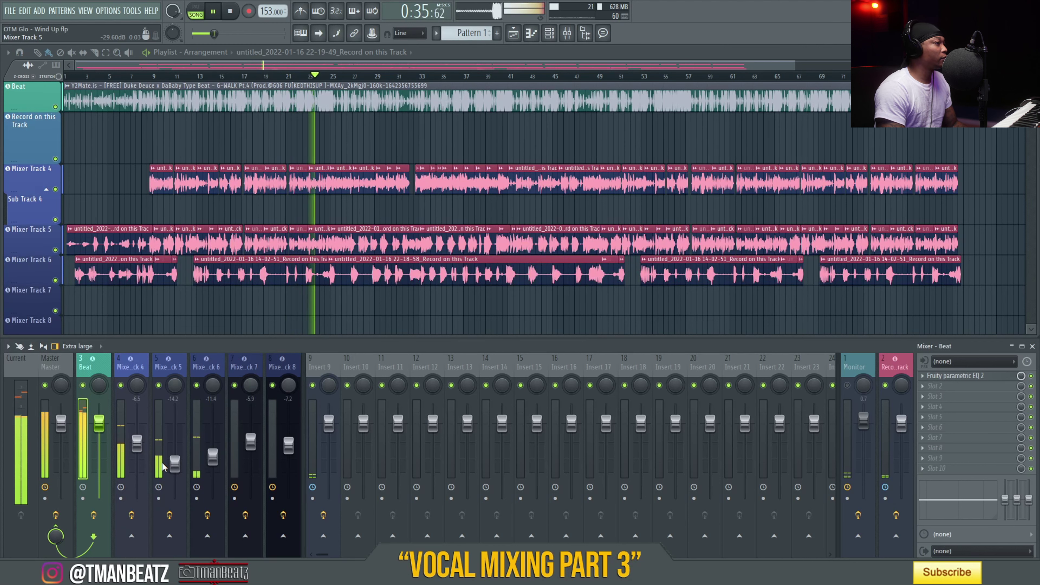
key(space)
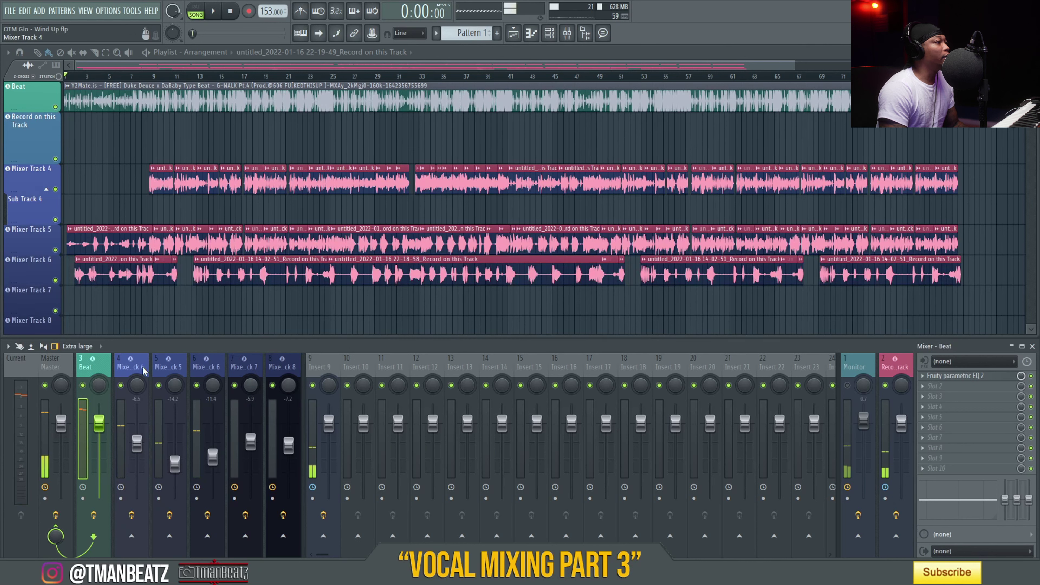
Step: Play the song from the start while reviewing the effect chains on Mixer Tracks 6, 4 and 5
click(206, 367)
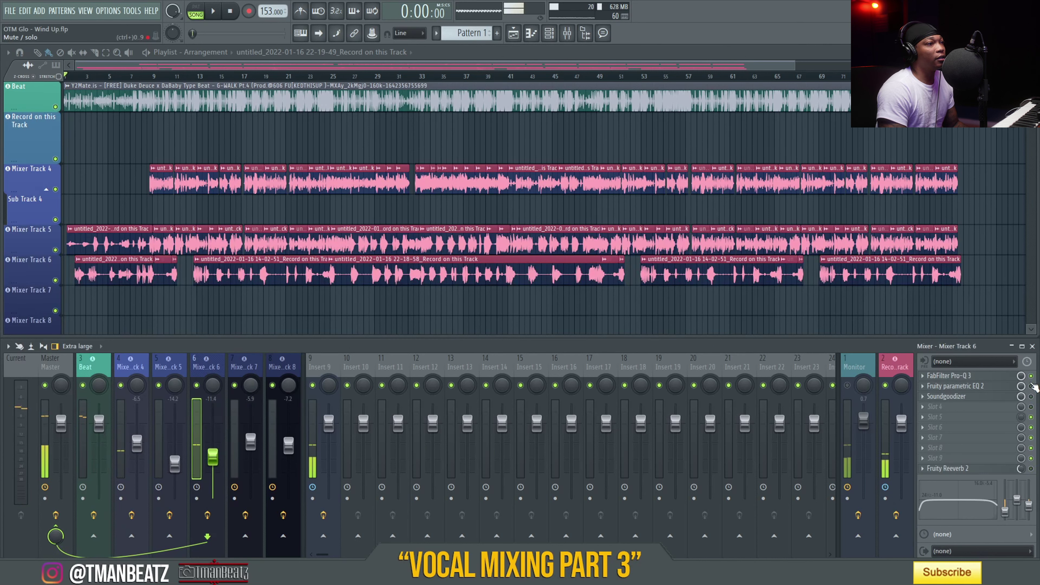
click(130, 368)
key(space)
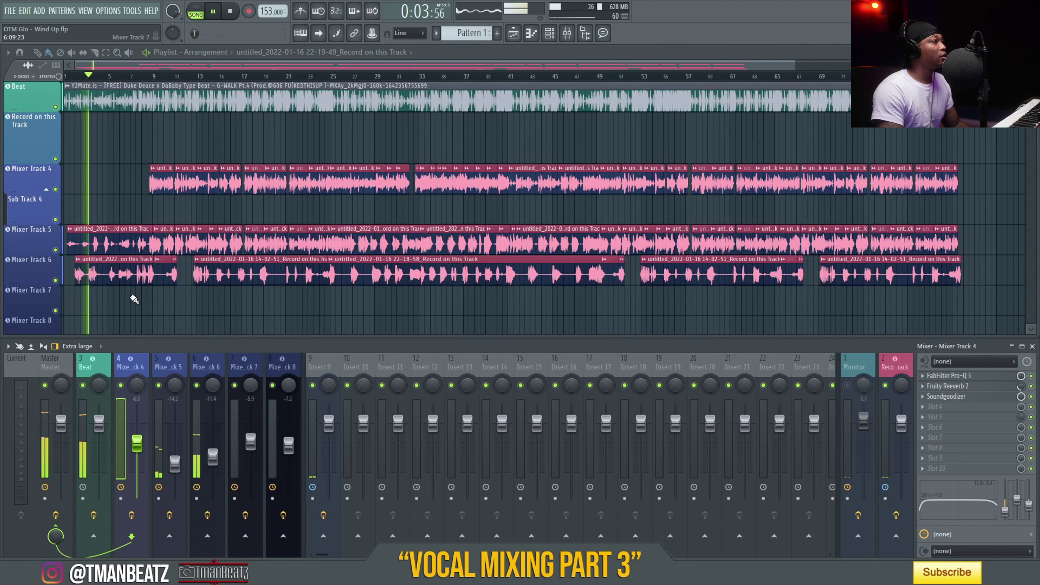
click(168, 364)
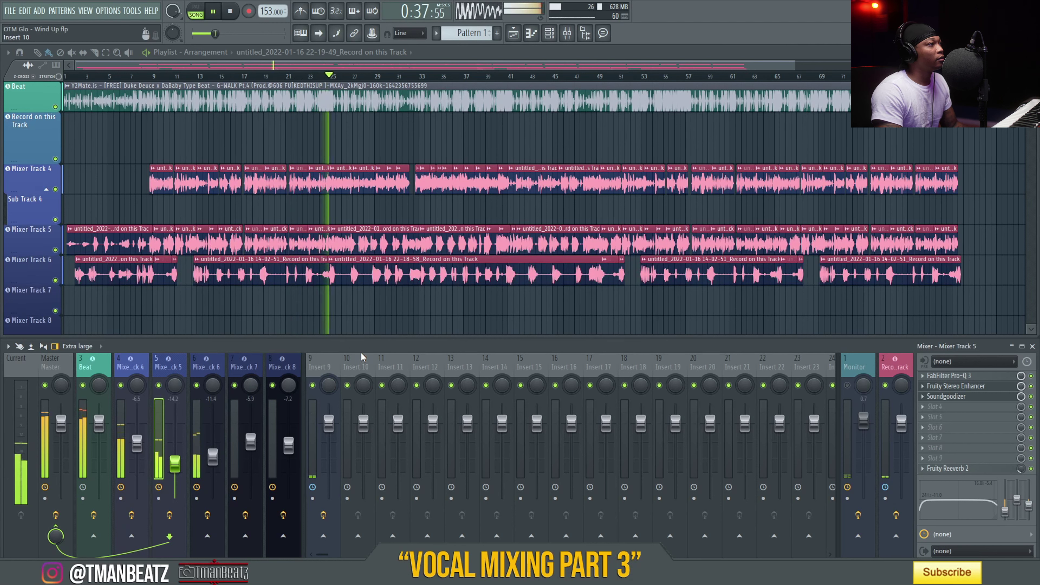
key(space)
Step: Solo the Mixer Track 4 vocals in the playlist and set the playback start just before they begin, near bar 8
click(130, 367)
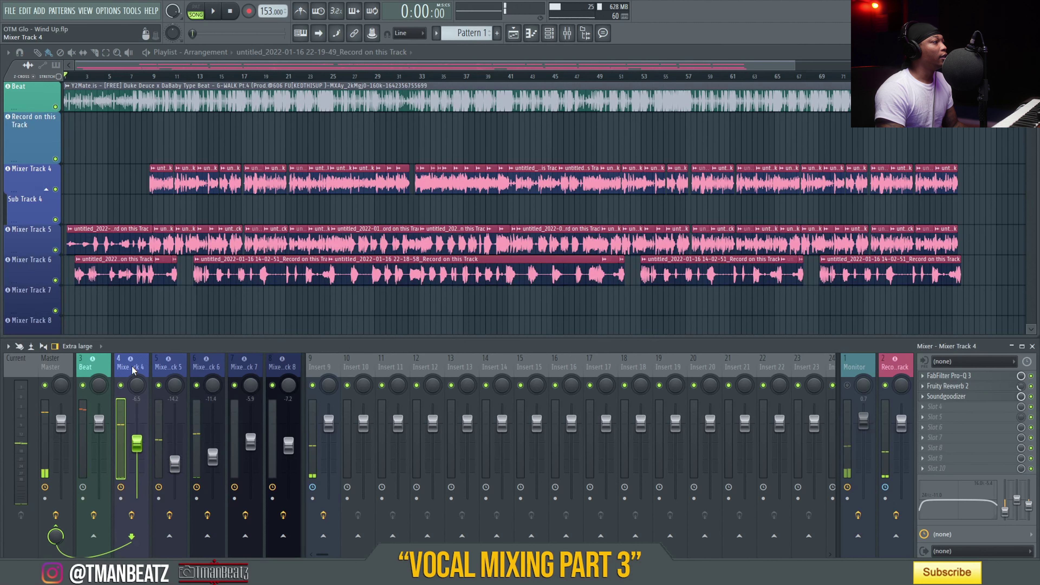
right_click(55, 189)
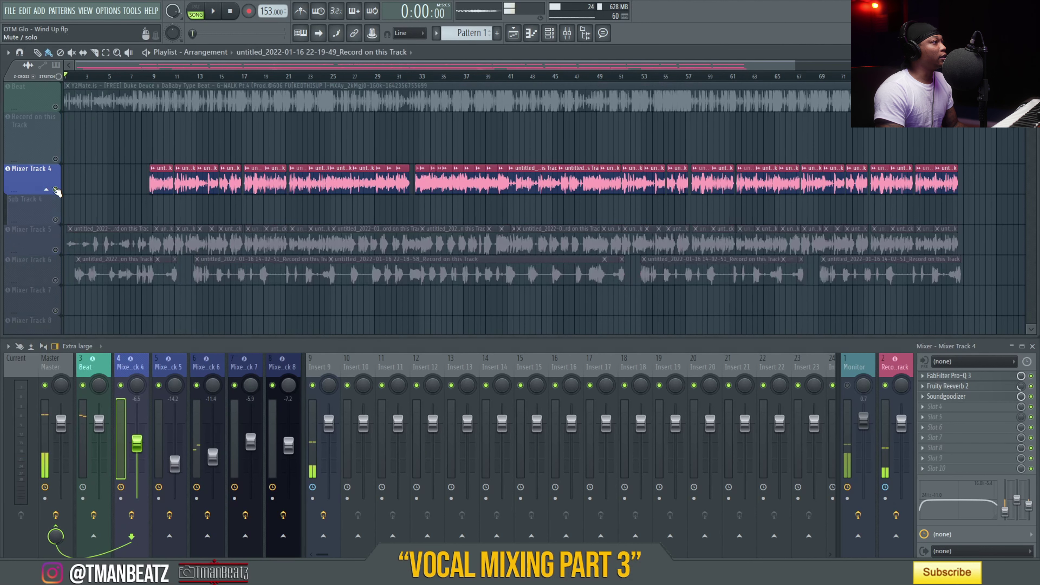
click(141, 76)
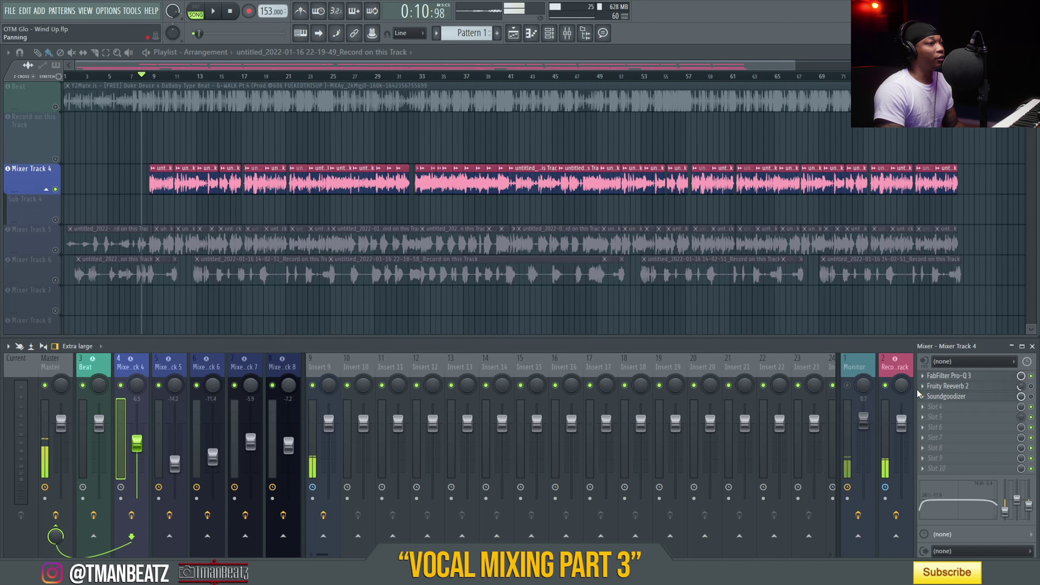
Step: Review the recording effect chain on the Record on this Track channel and return to Mixer Track 4
click(896, 368)
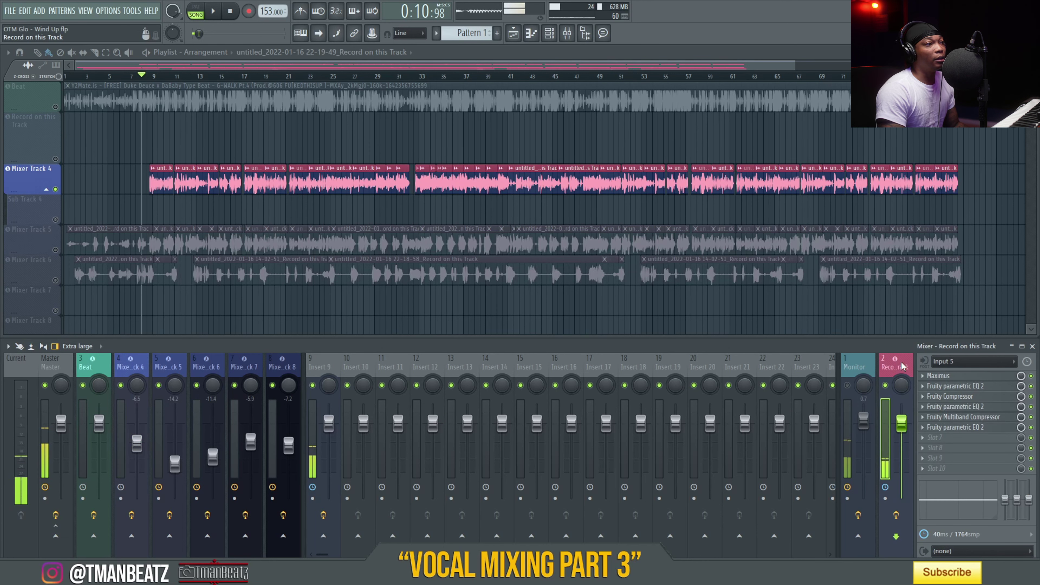
key(Right)
key(Right)
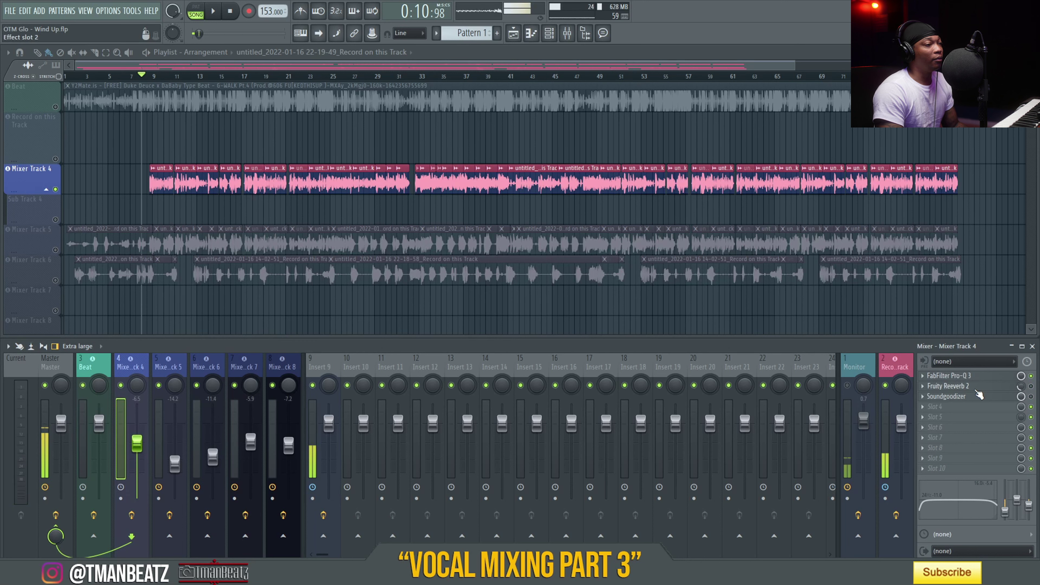
Step: Open FabFilter Pro-Q 3 on Mixer Track 4 and compare the soloed vocals with the EQ bypassed and enabled
click(954, 377)
drag(242, 144, 415, 141)
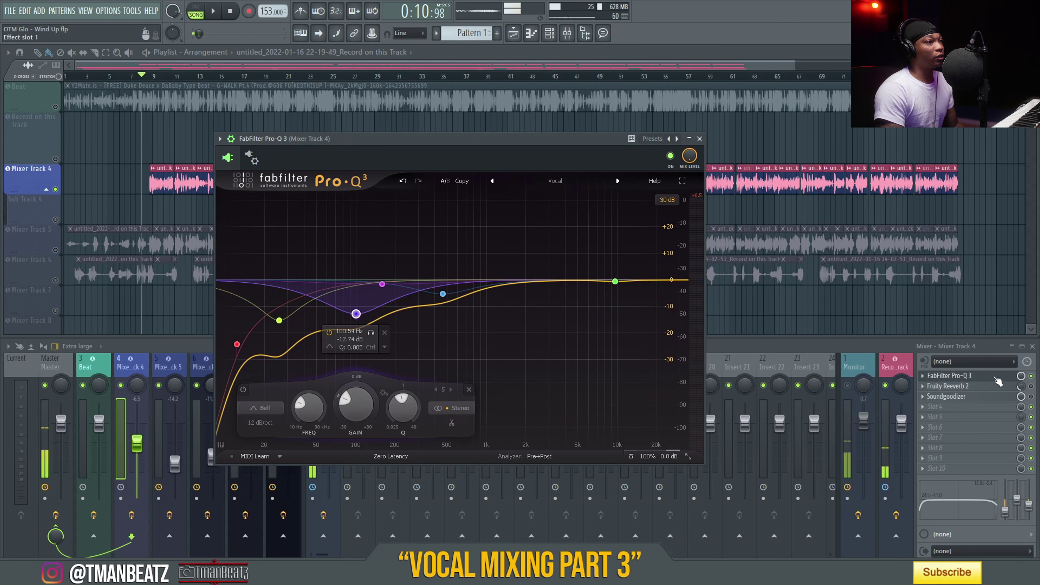
click(1032, 377)
key(space)
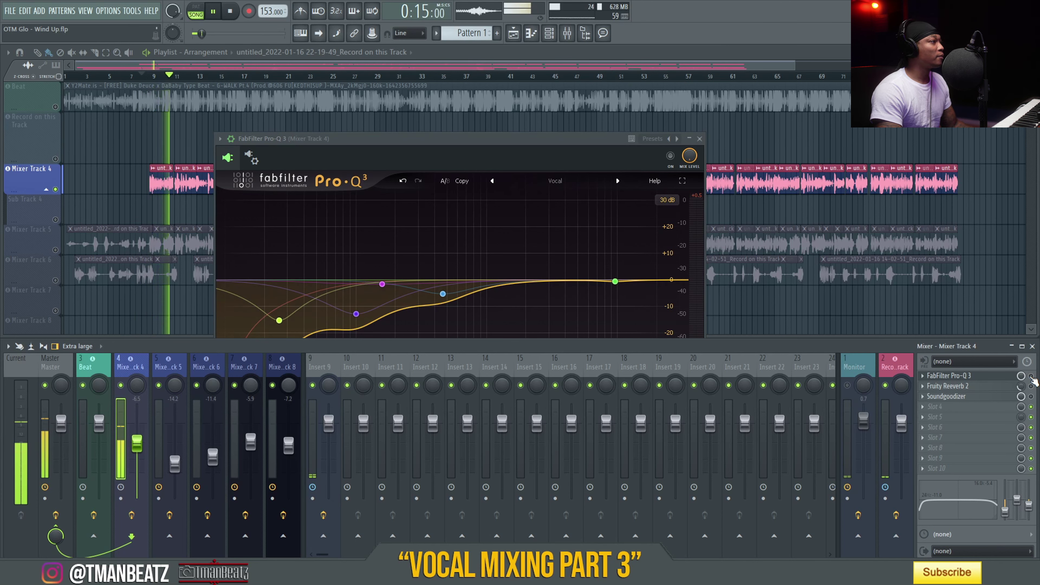
click(1032, 376)
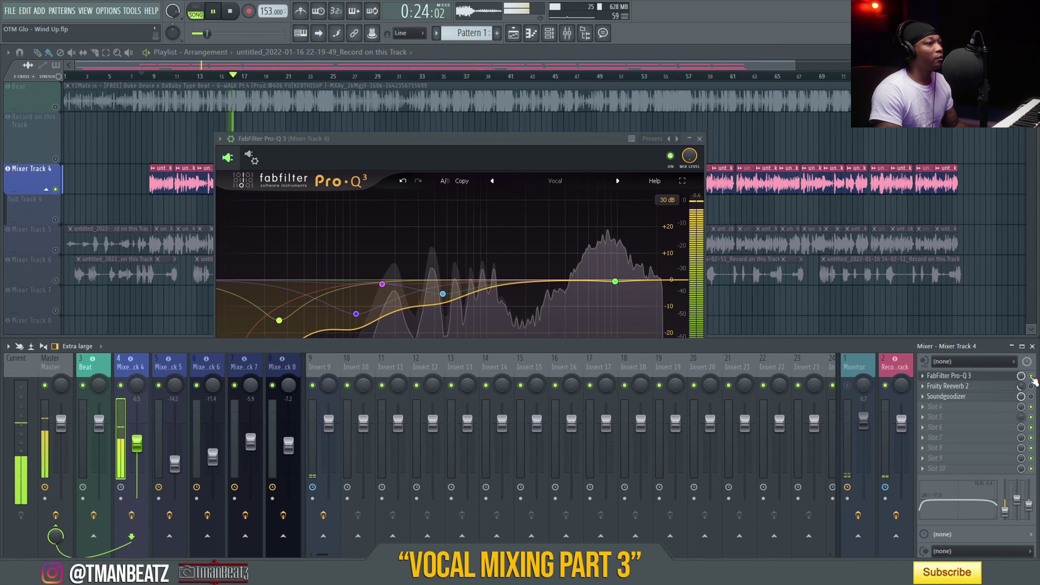
key(space)
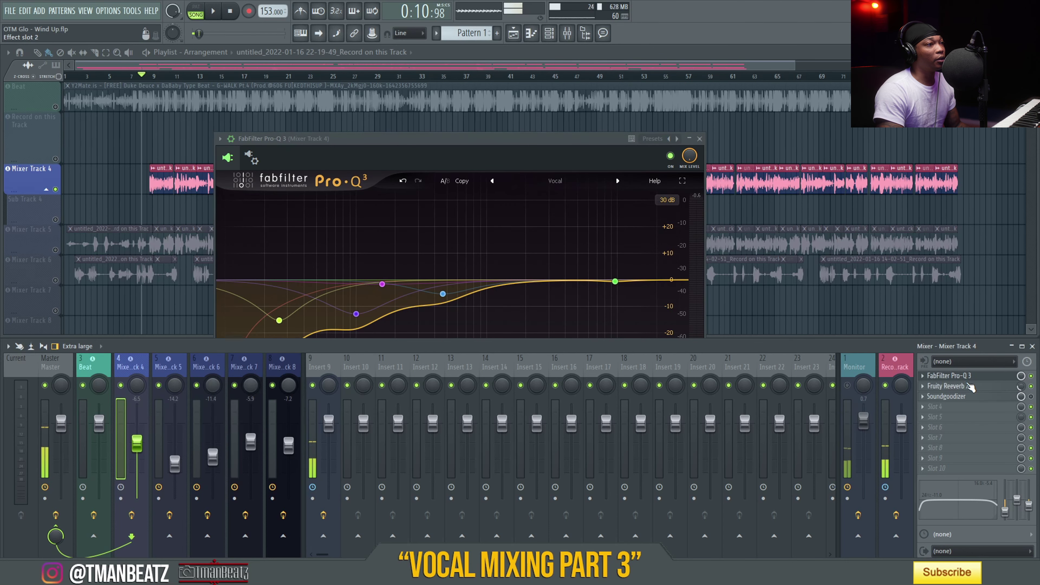
Step: Enable Fruity Reeverb 2 on Mixer Track 4 and compare the vocals with and without the reverb
click(958, 386)
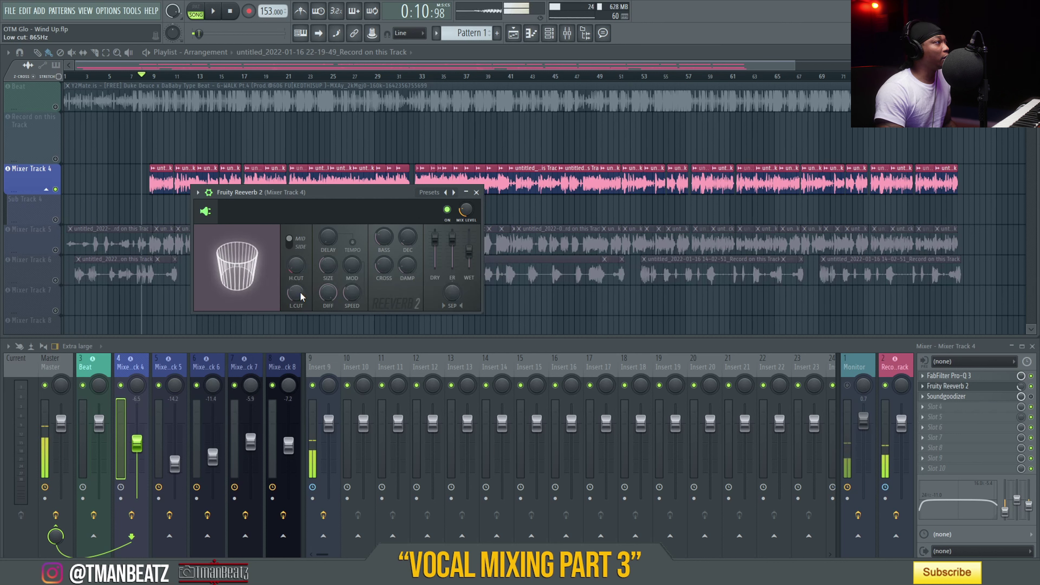
key(space)
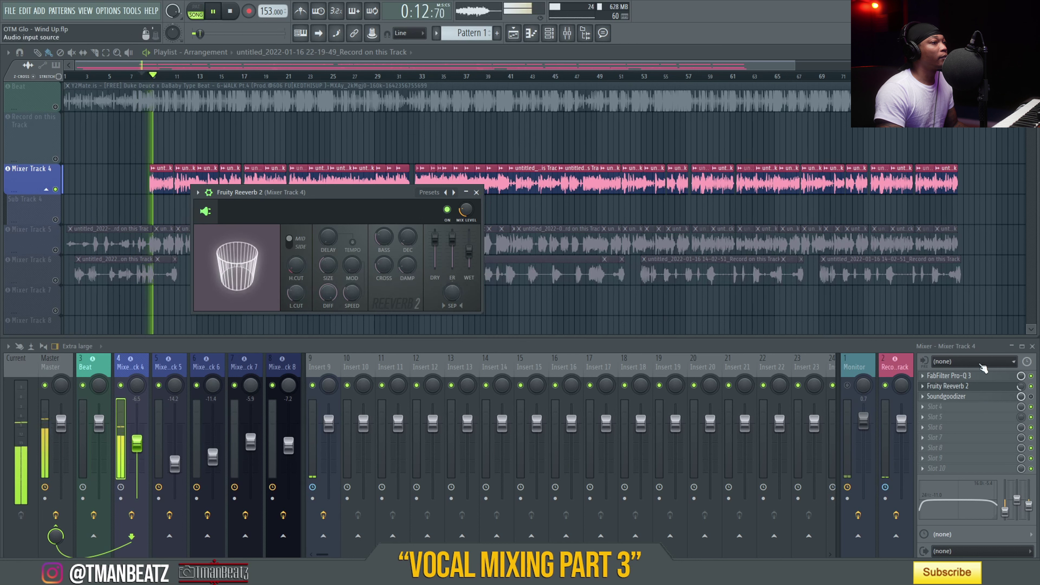
click(1031, 387)
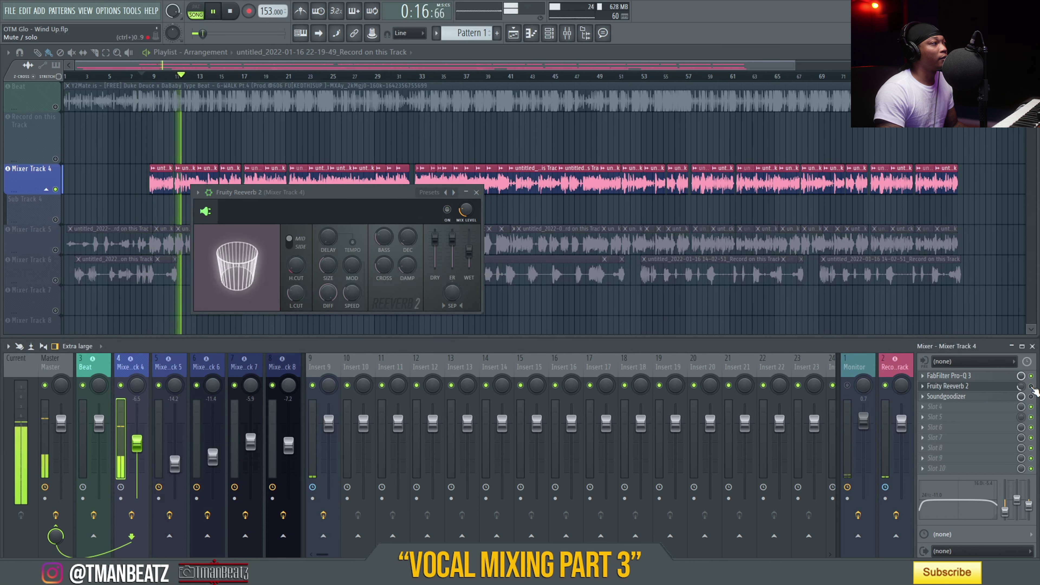
click(1032, 387)
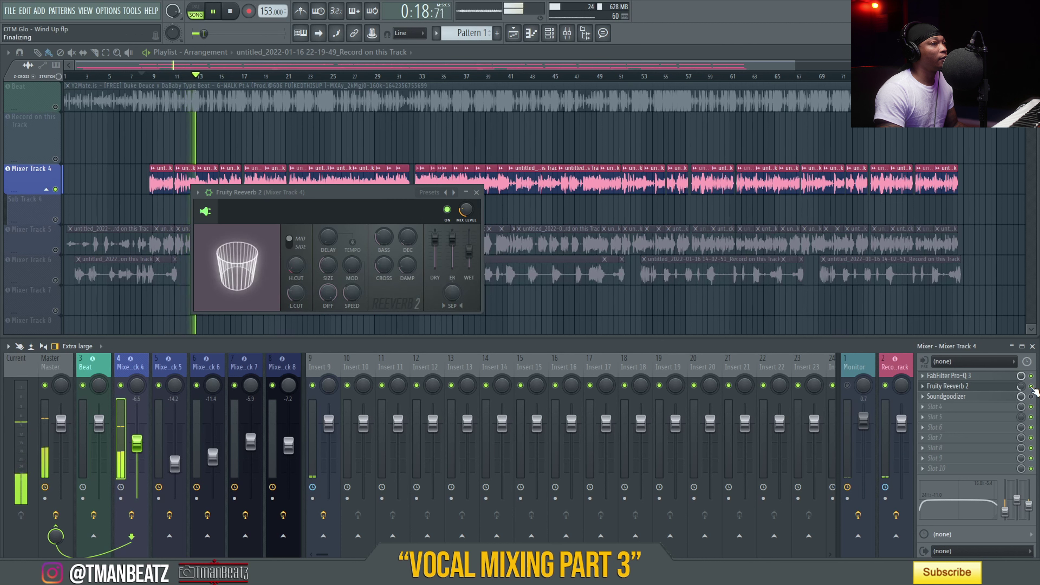
click(1031, 387)
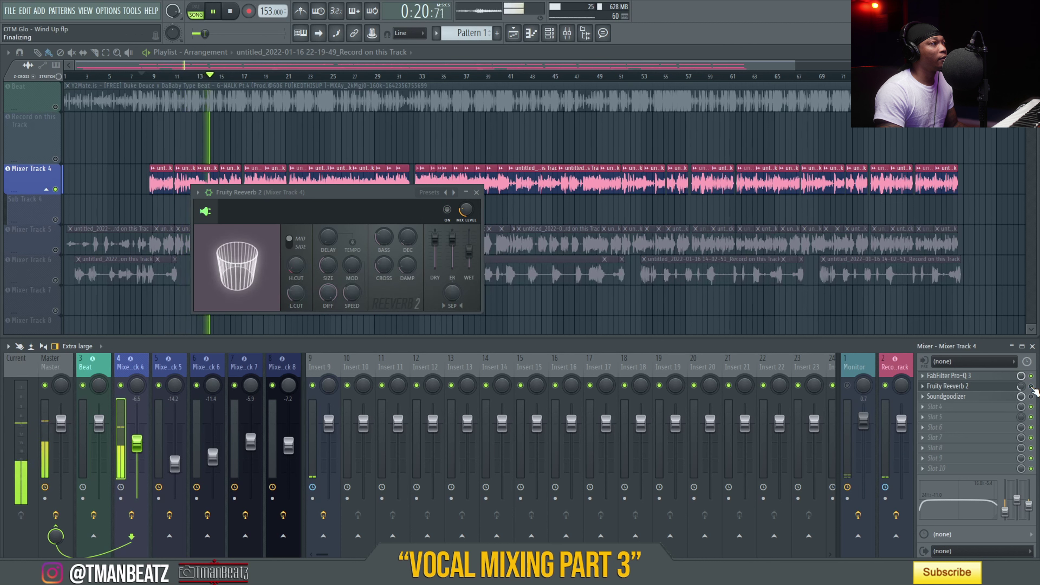
key(space)
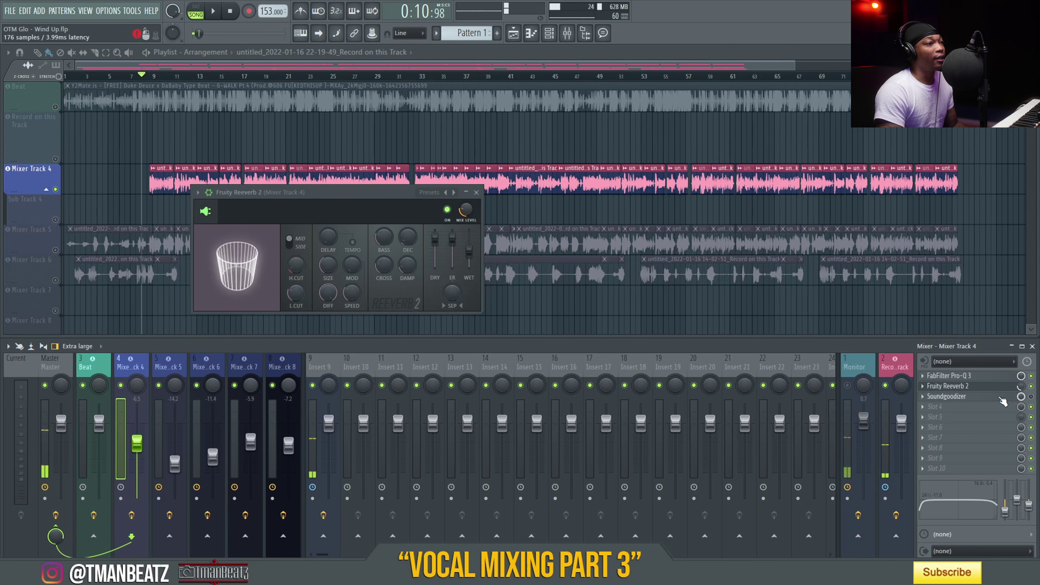
Step: Enable Soundgoodizer on Mixer Track 4 and compare the vocals with and without it, leaving it switched on
click(1000, 397)
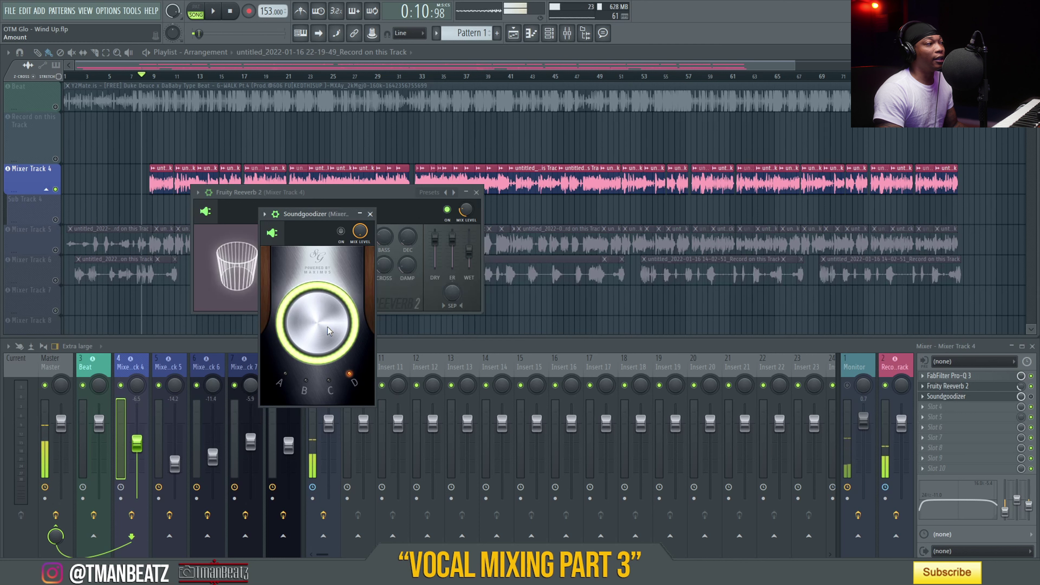
click(1032, 397)
key(space)
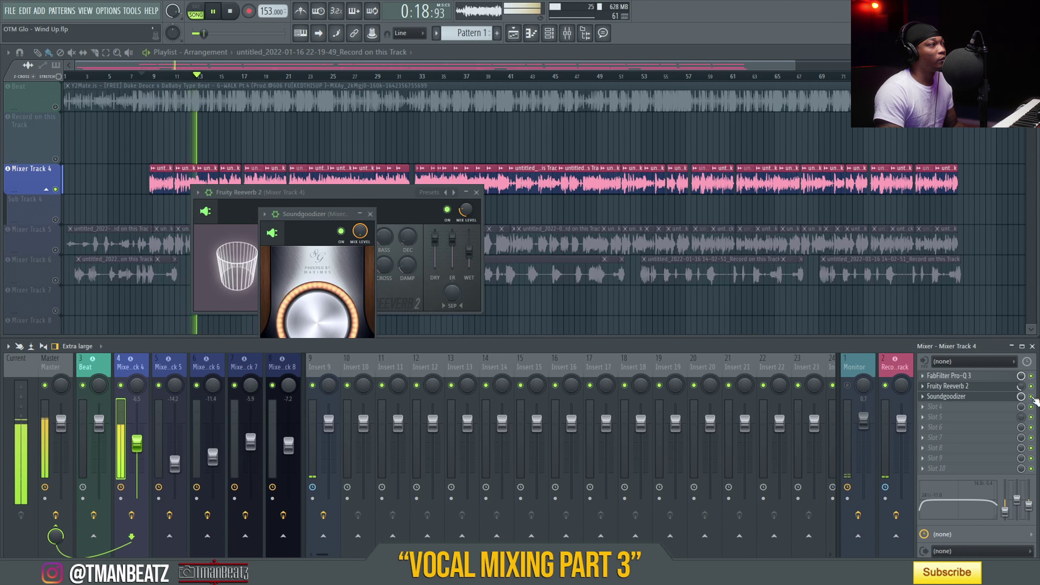
click(1032, 397)
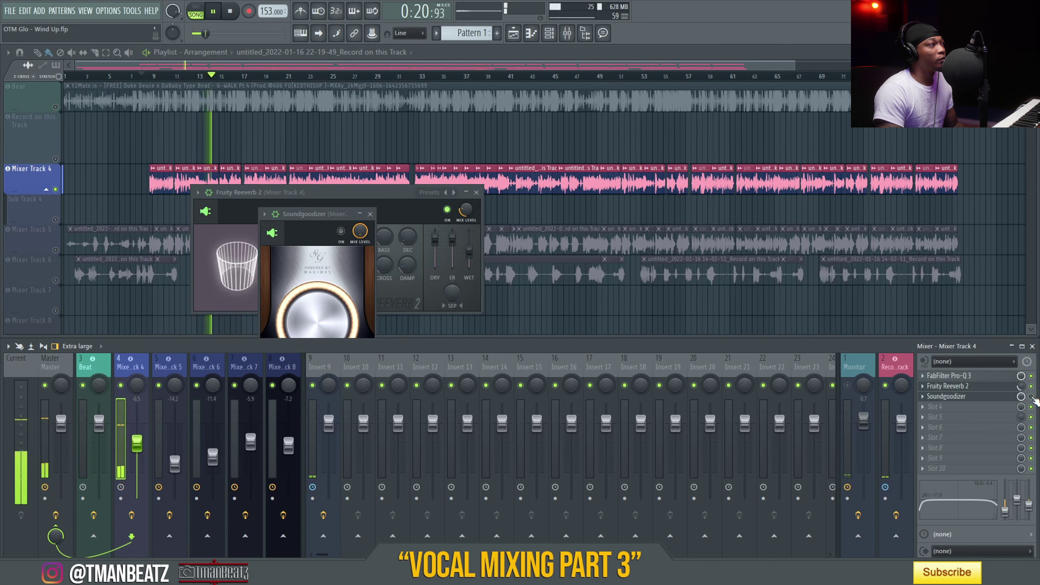
click(1032, 396)
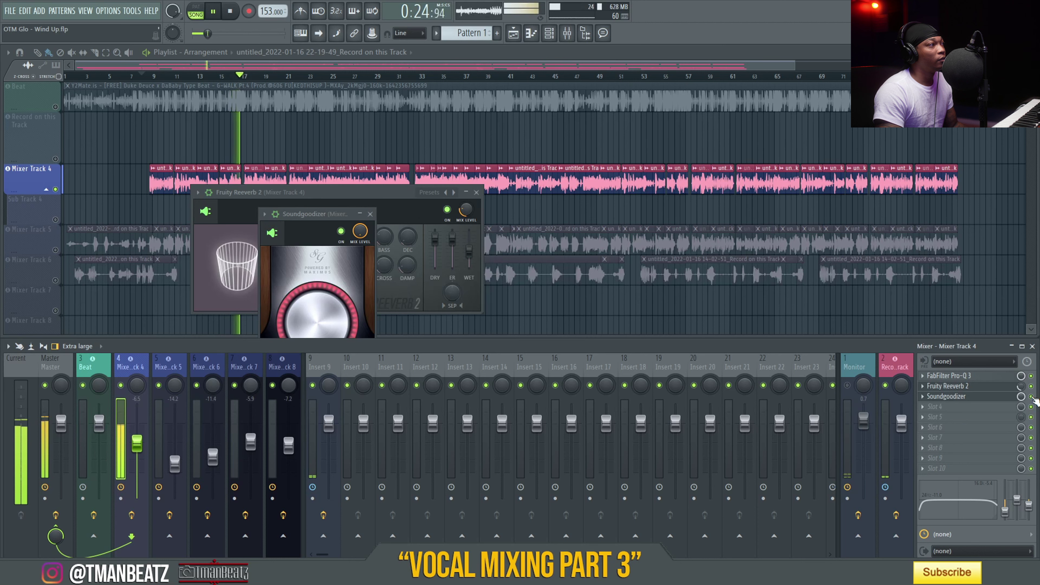
key(space)
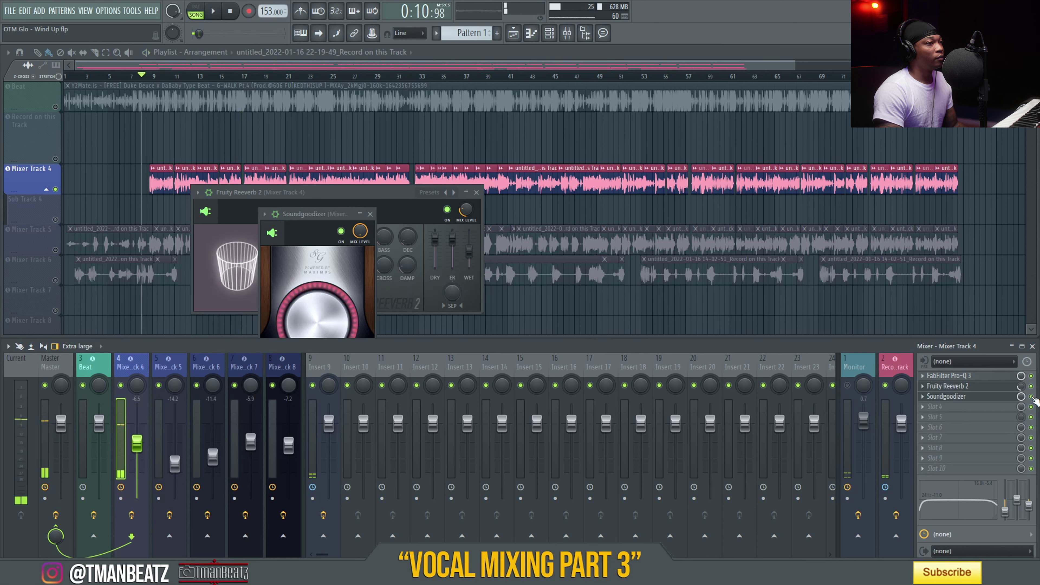
Step: Close the plugin windows, unmute the Beat track and play the Mixer Track 4 vocals over the beat
key(F12)
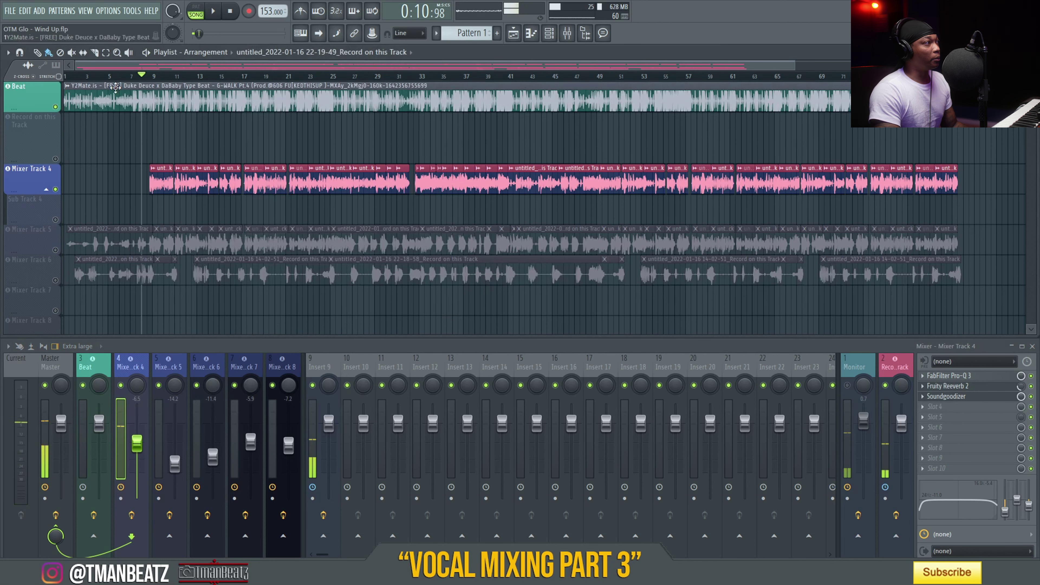
key(space)
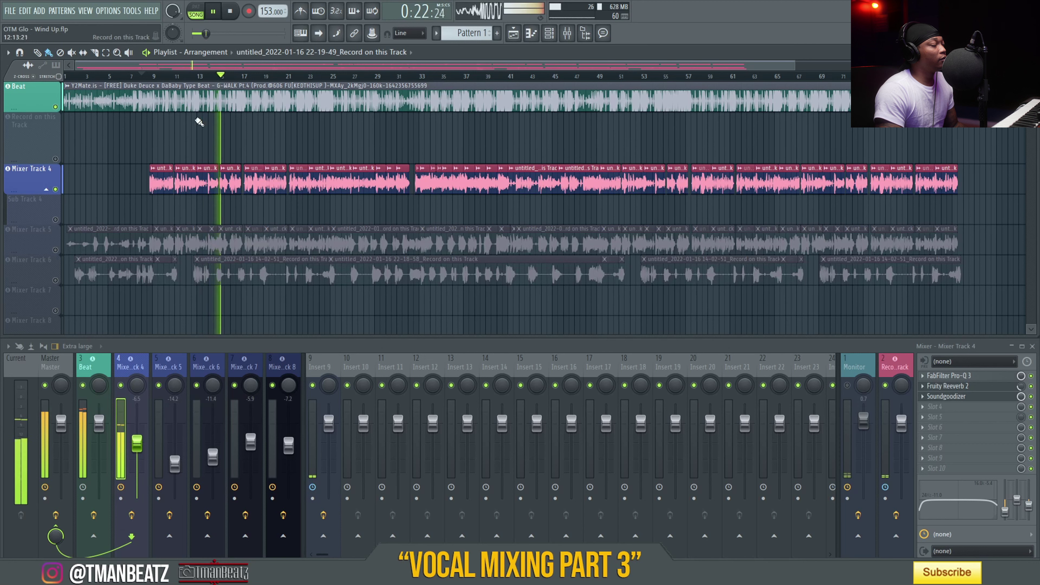
key(space)
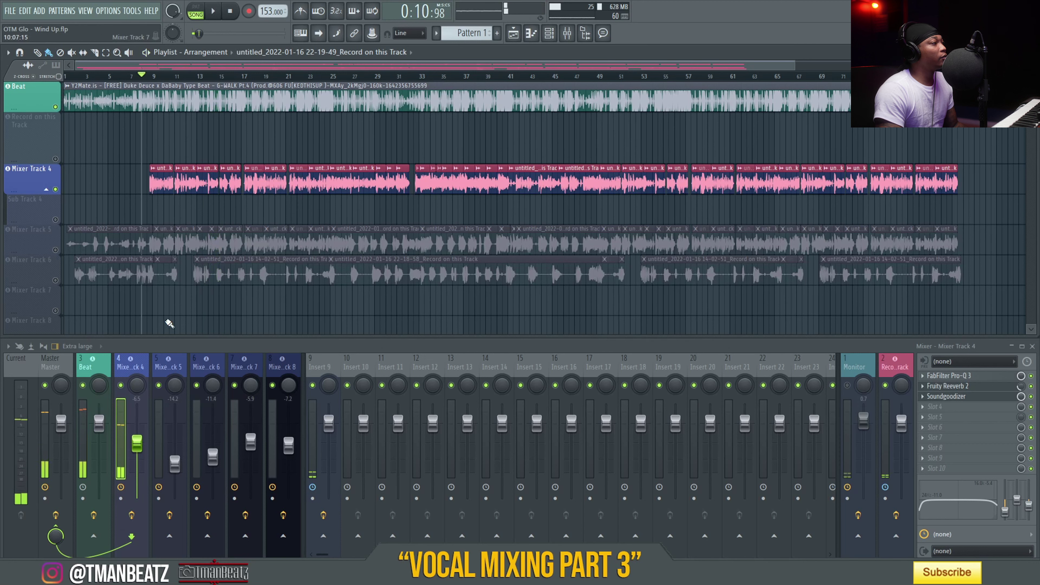
Step: Unmute Mixer Track 5, mute Mixer Track 4, and bypass Fruity Stereo Enhancer and Soundgoodizer on Mixer Track 5
click(56, 250)
click(56, 189)
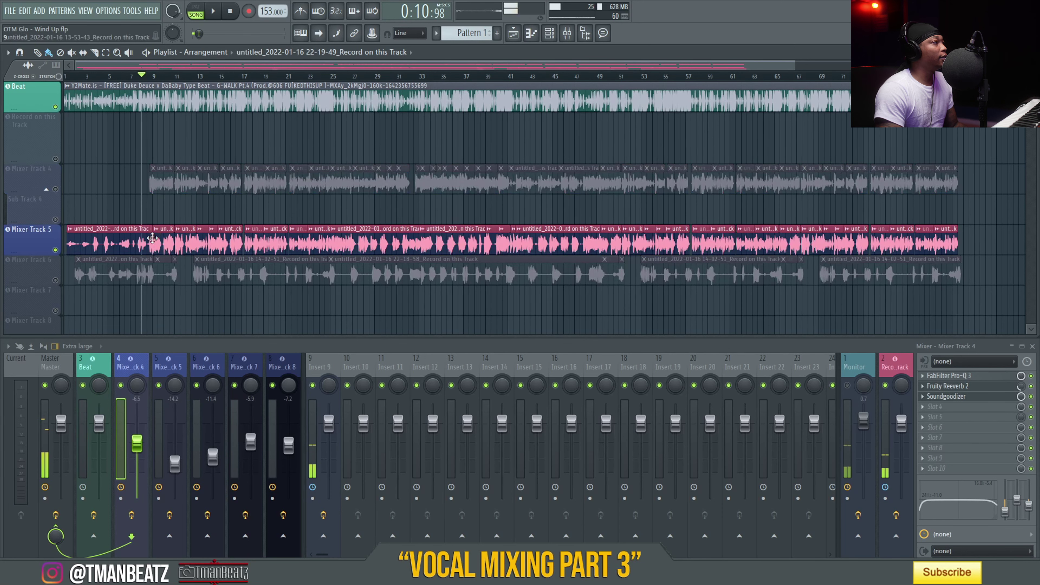
click(177, 369)
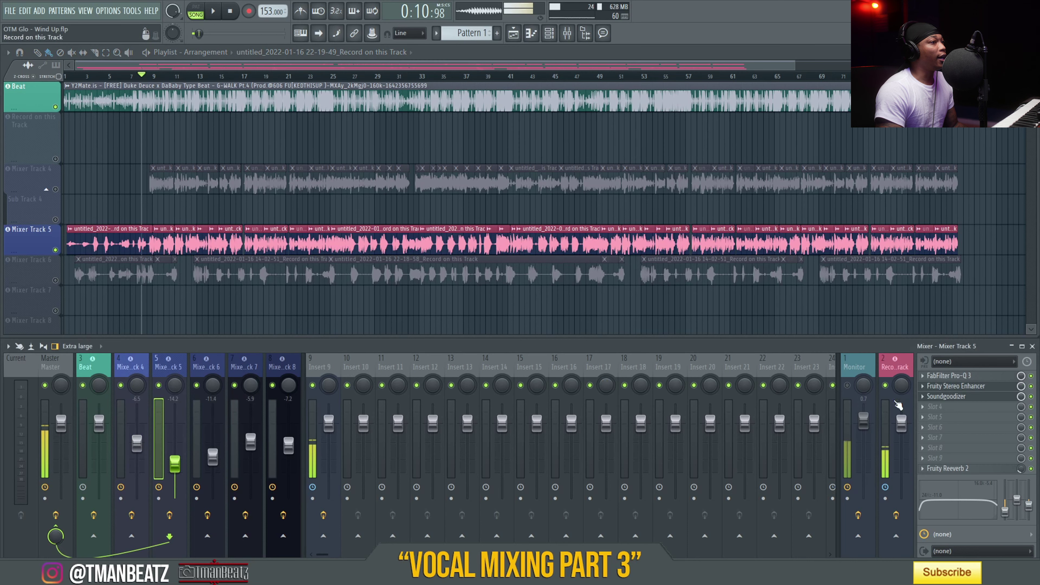
drag(1031, 386, 1031, 396)
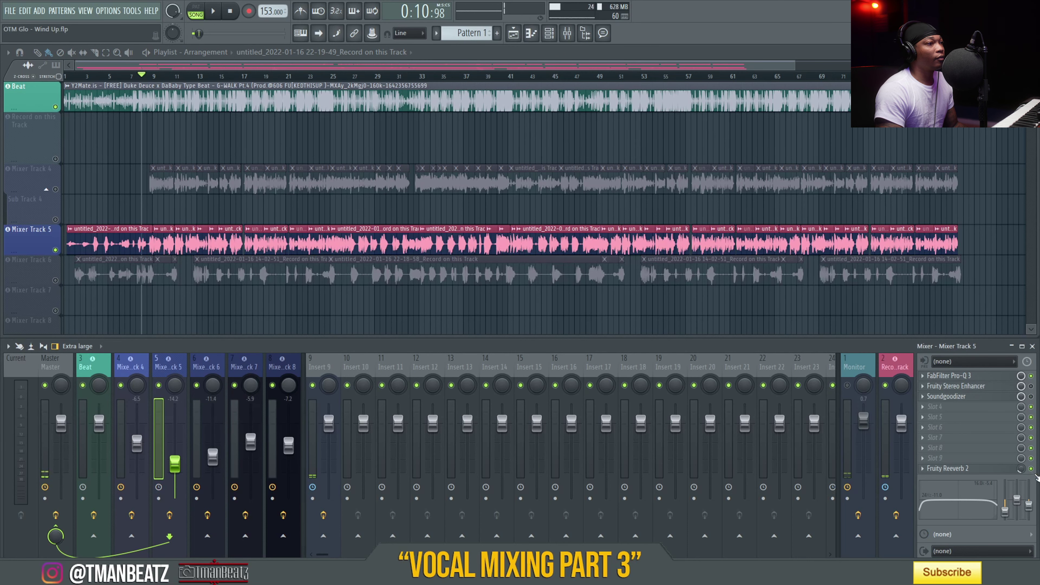
Step: Examine the FabFilter Pro-Q 3 curve on Mixer Track 5 and compare the vocals with and without the EQ
click(967, 376)
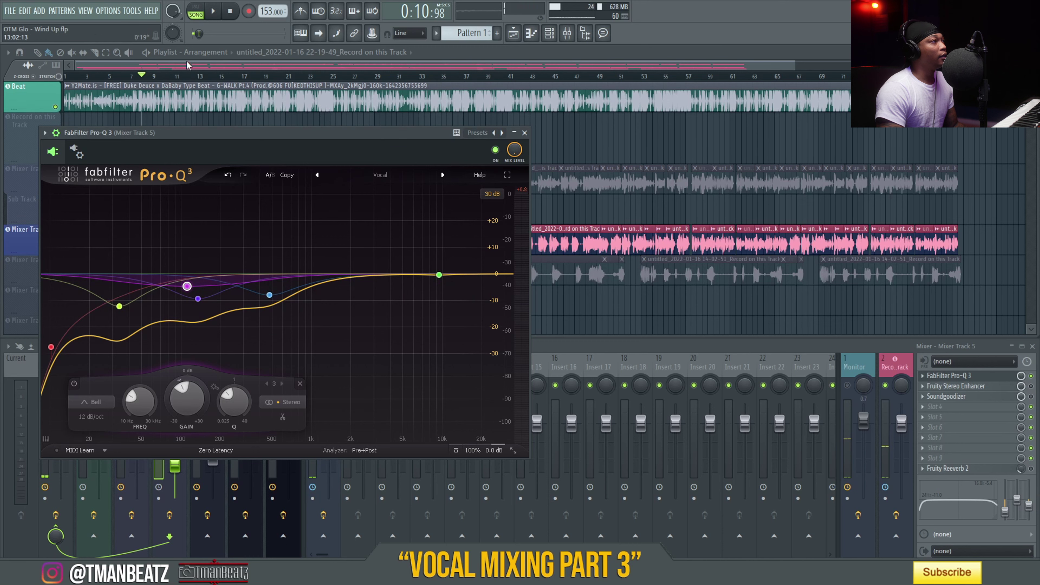
click(170, 66)
key(space)
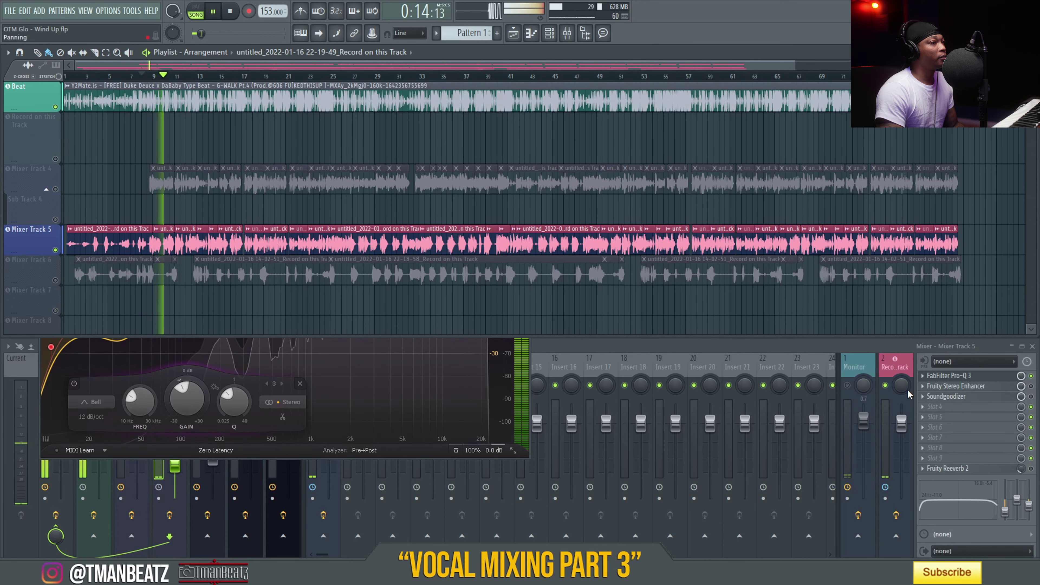
click(1035, 380)
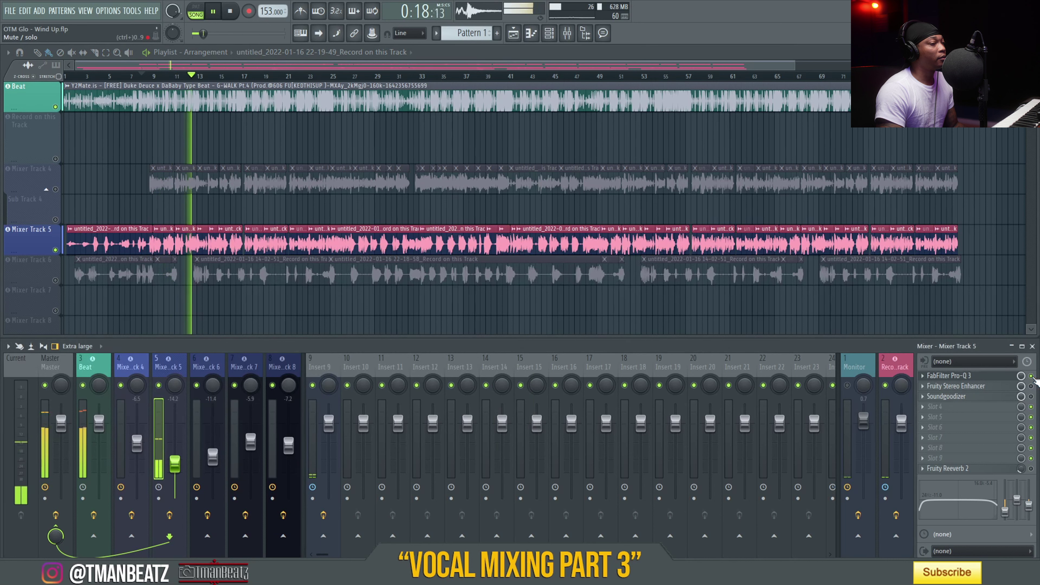
key(space)
Step: Open Fruity Stereo Enhancer on Mixer Track 5 and compare the vocals with and without it, leaving it enabled
click(955, 386)
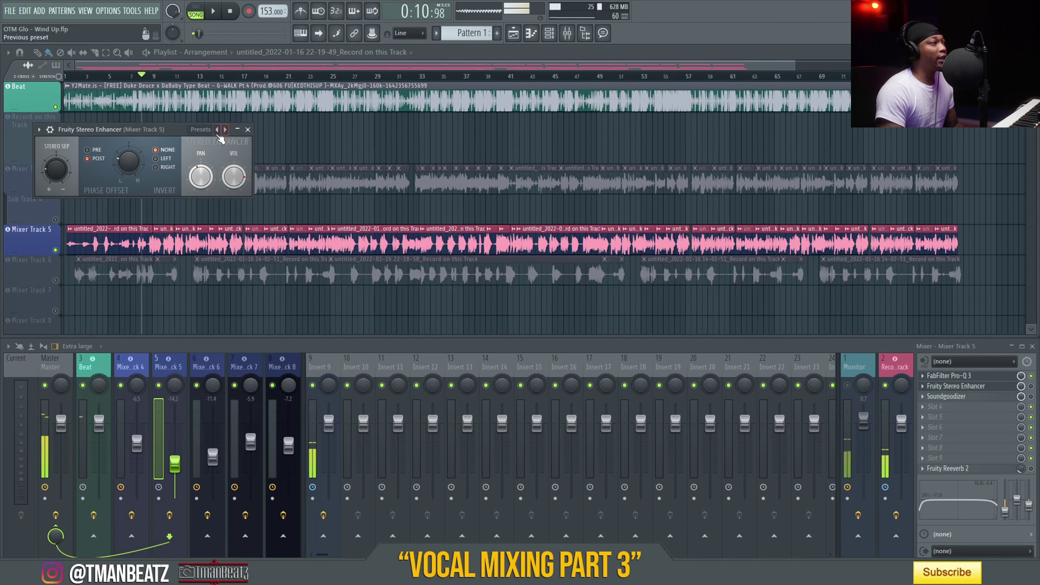
key(space)
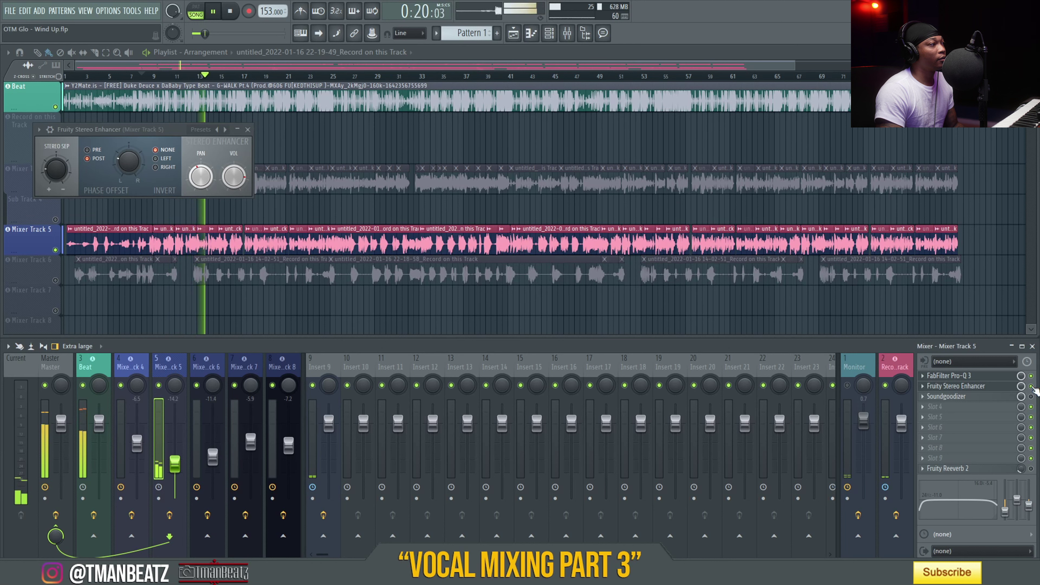
key(space)
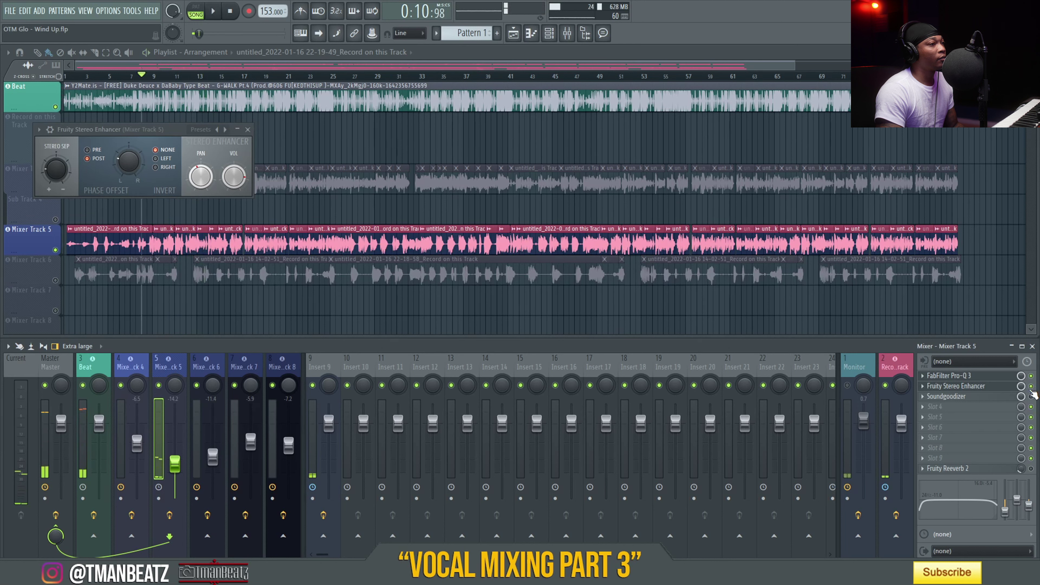
Step: Enable Soundgoodizer on Mixer Track 5 and compare the vocals with and without it, leaving it switched on
click(999, 396)
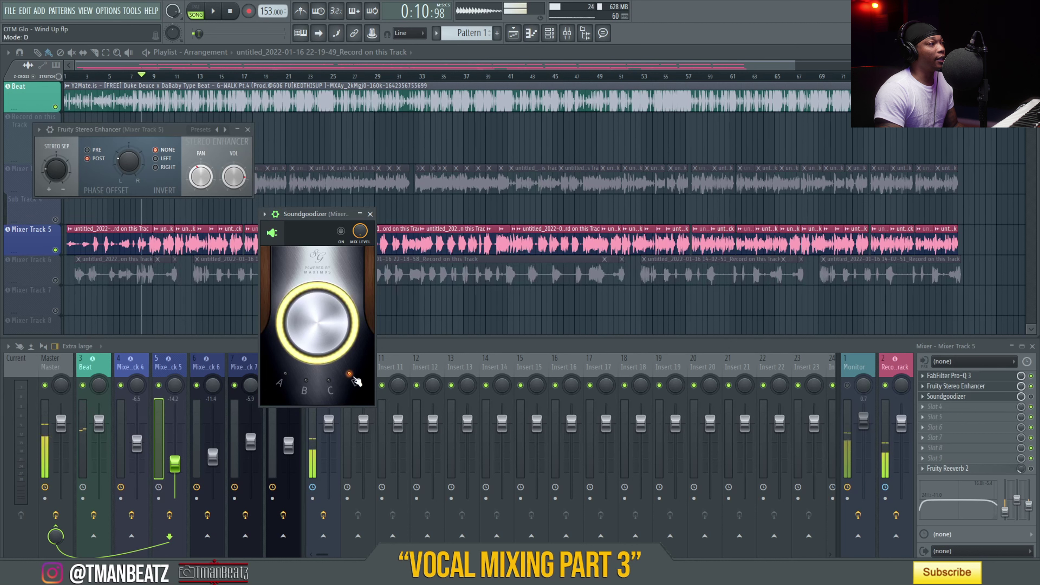
click(1031, 397)
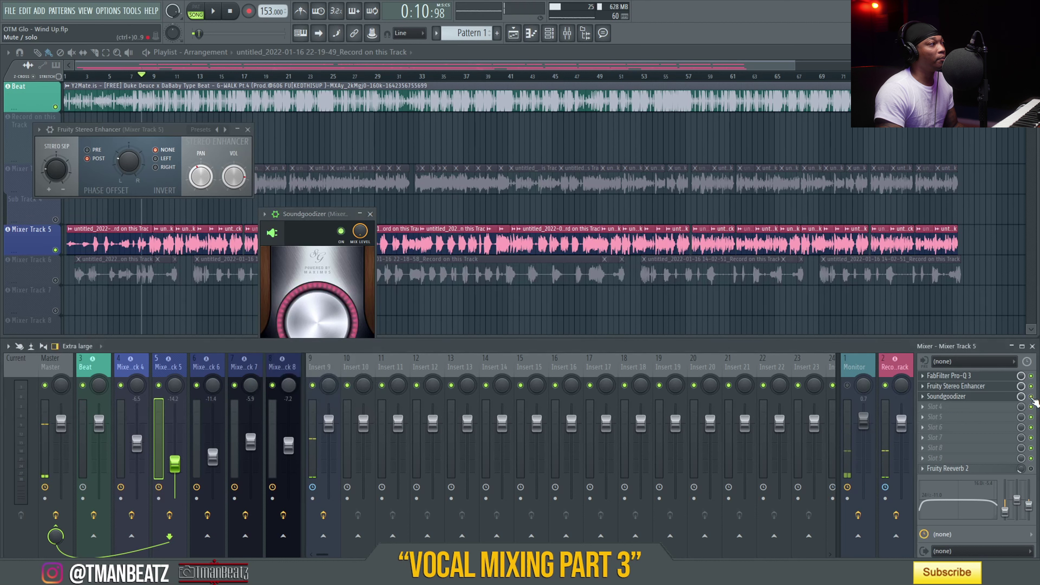
key(space)
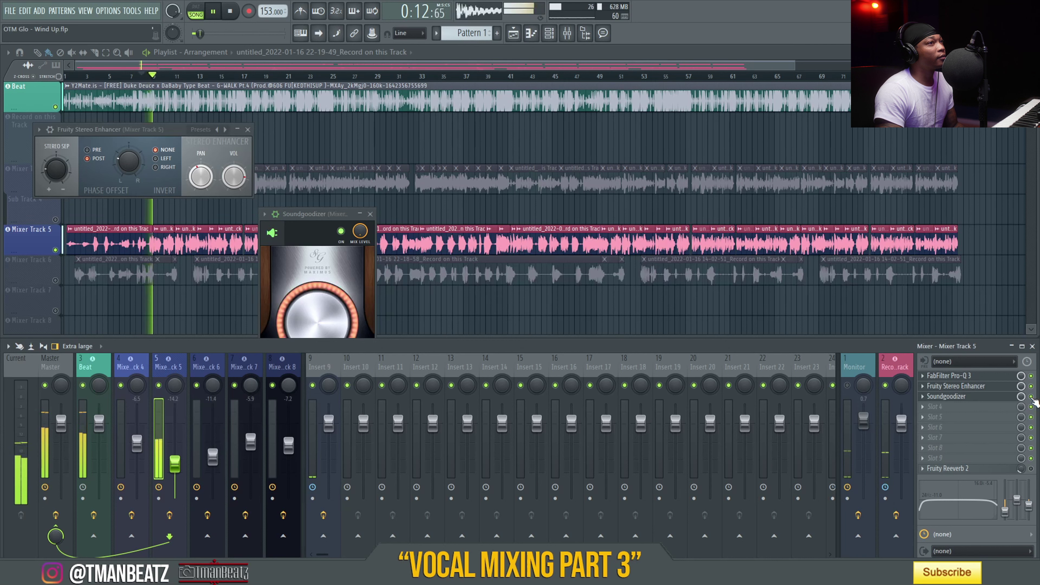
click(1031, 397)
click(1031, 396)
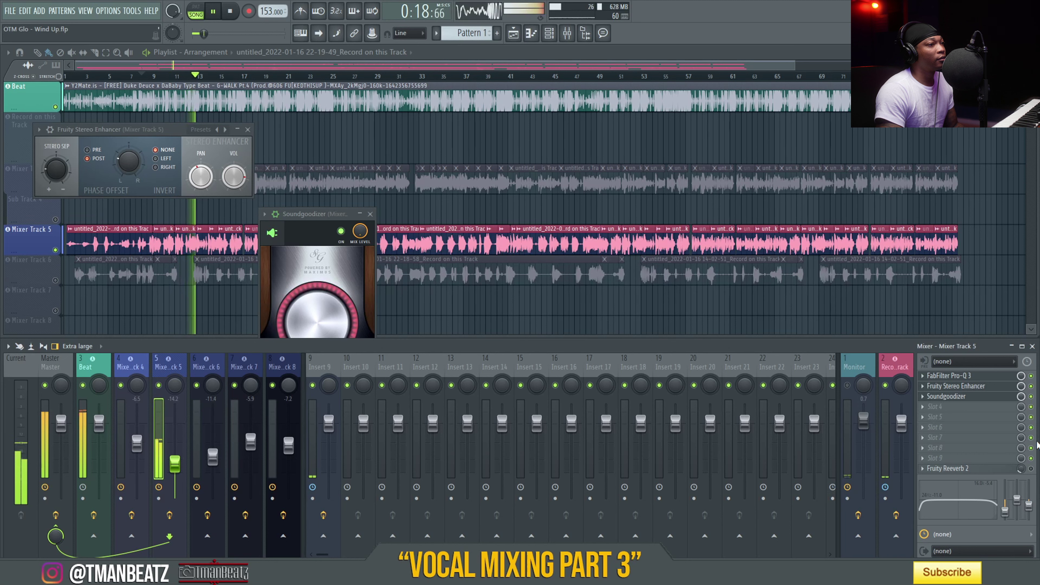
key(space)
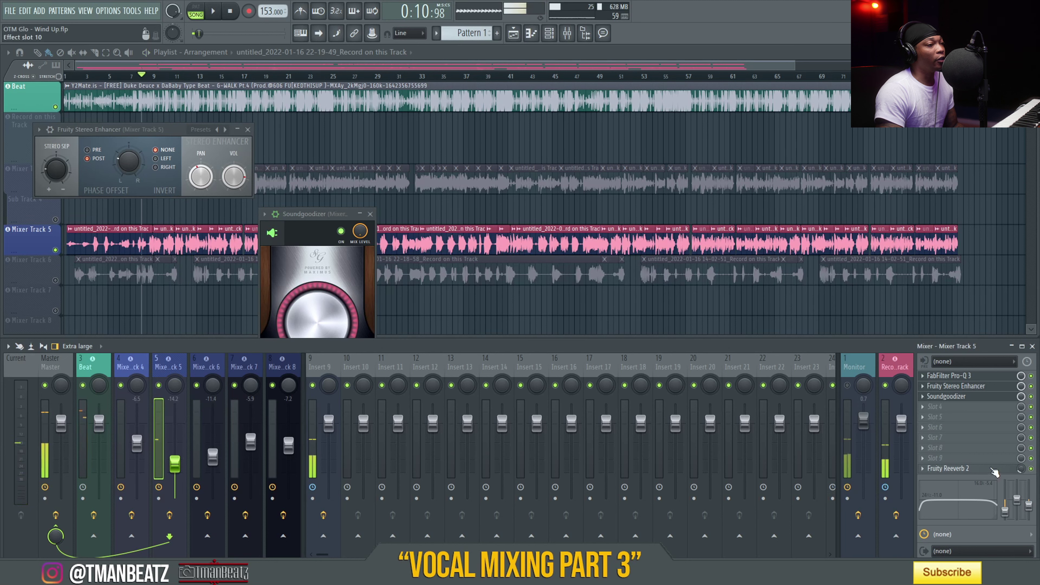
Step: Inspect Fruity Reeverb 2 on Mixer Track 5, close the plugin windows and audition the reverb, muting the Beat track during playback
click(1001, 470)
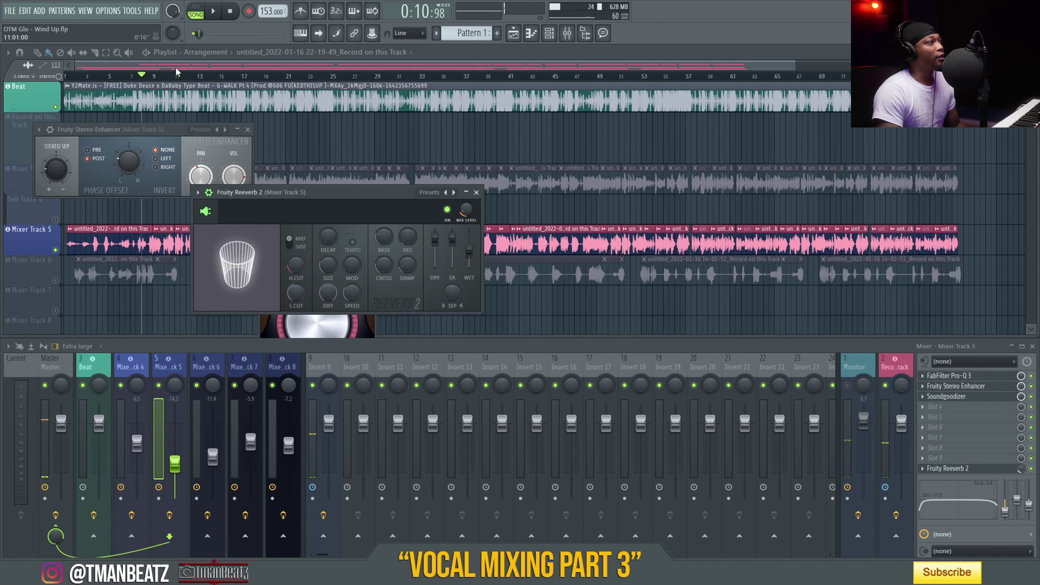
key(ctrl+alt+h)
key(space)
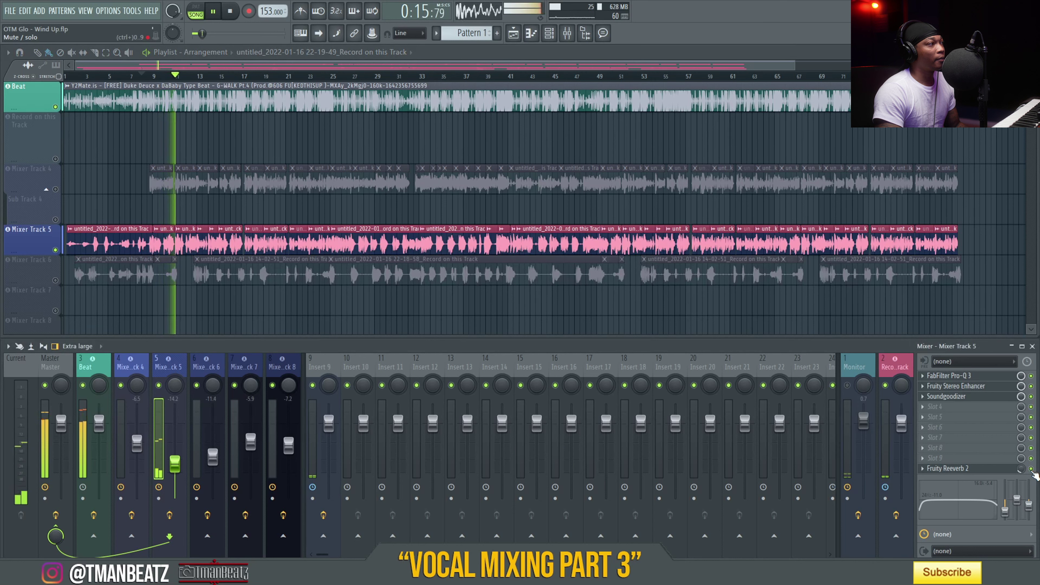
click(55, 107)
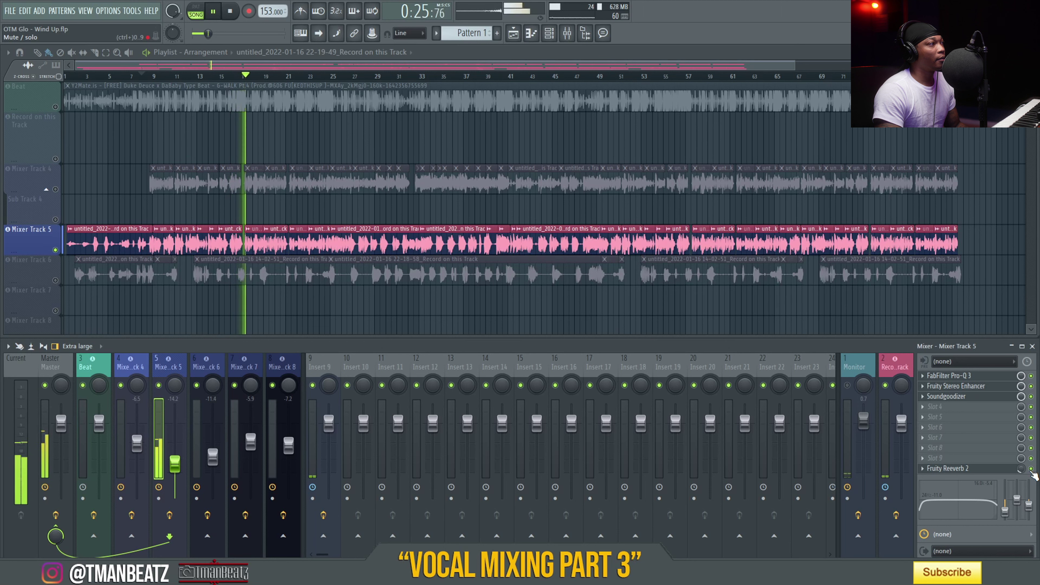
key(space)
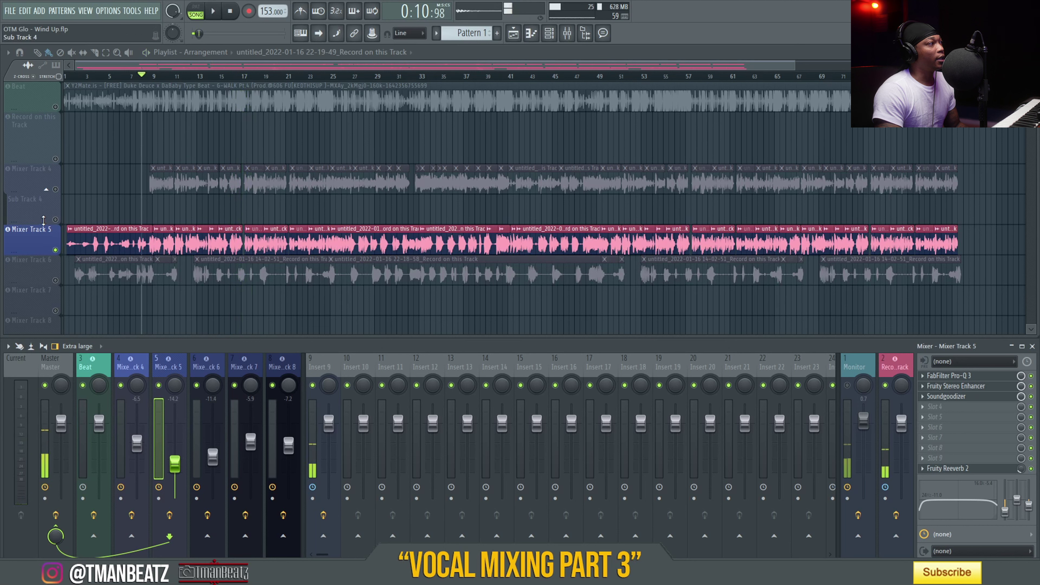
Step: Unmute Mixer Track 4 and the Beat track and play both vocal tracks over the beat from about bar 7
click(55, 189)
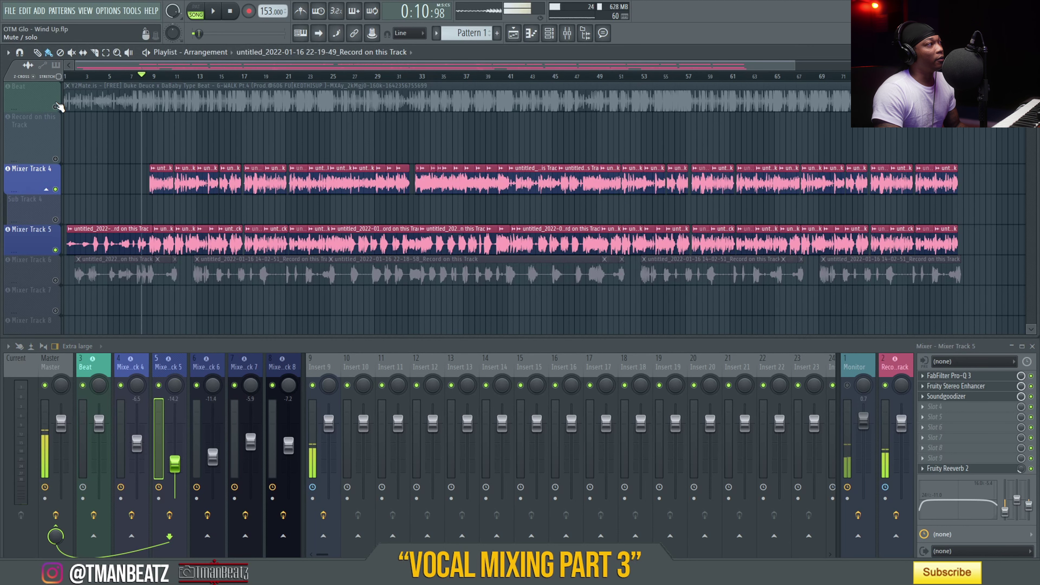
click(55, 107)
click(136, 75)
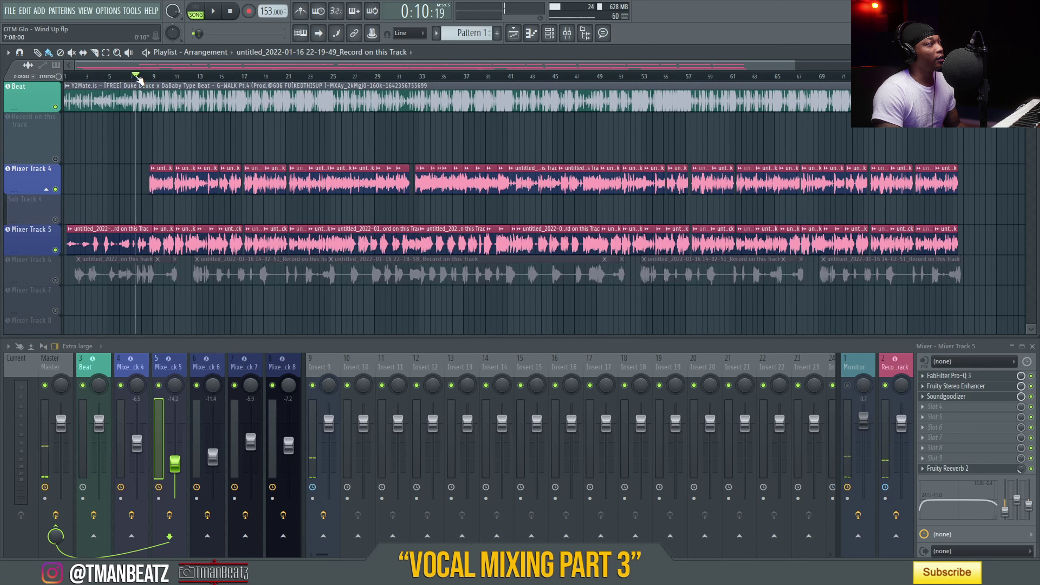
key(space)
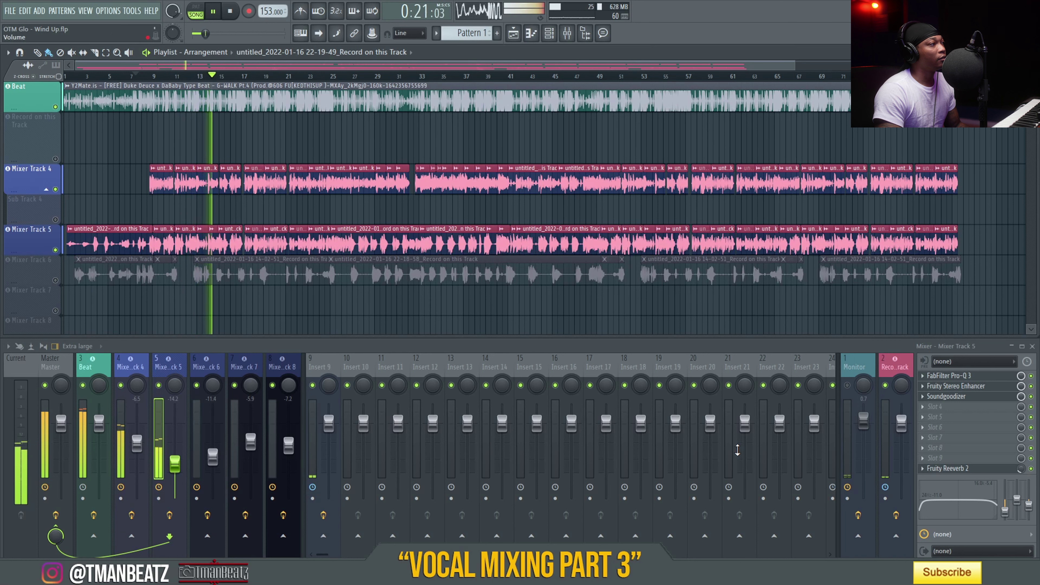
key(space)
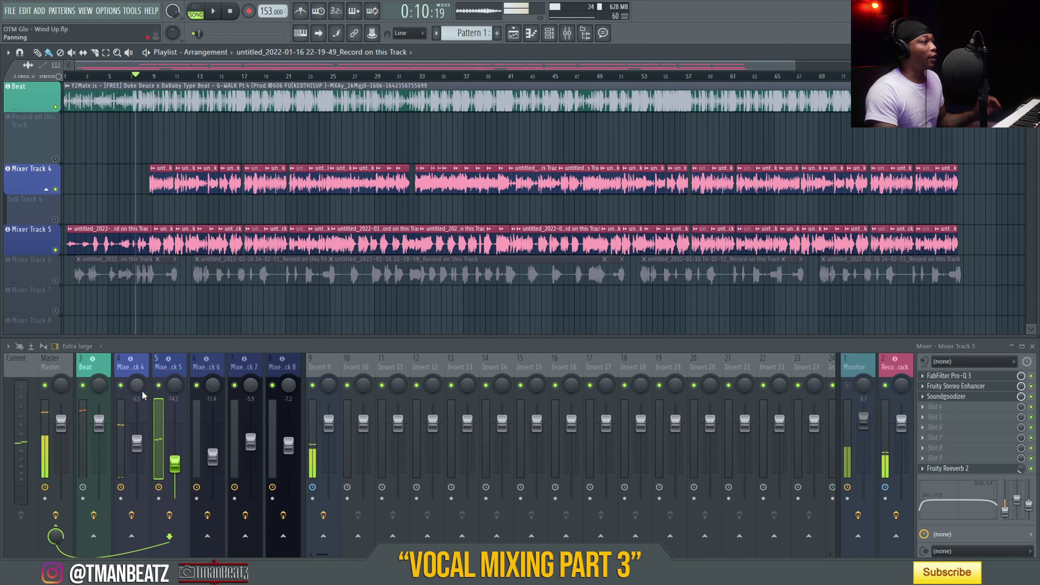
Step: Solo Mixer Track 6, place the playhead at the start of its first clip and select its mixer channel
right_click(55, 281)
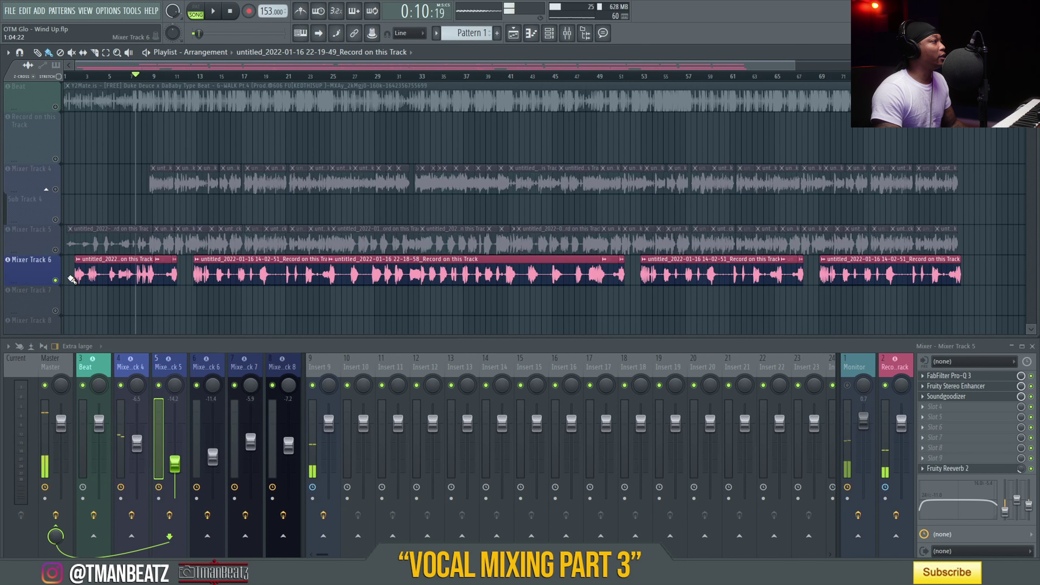
click(75, 77)
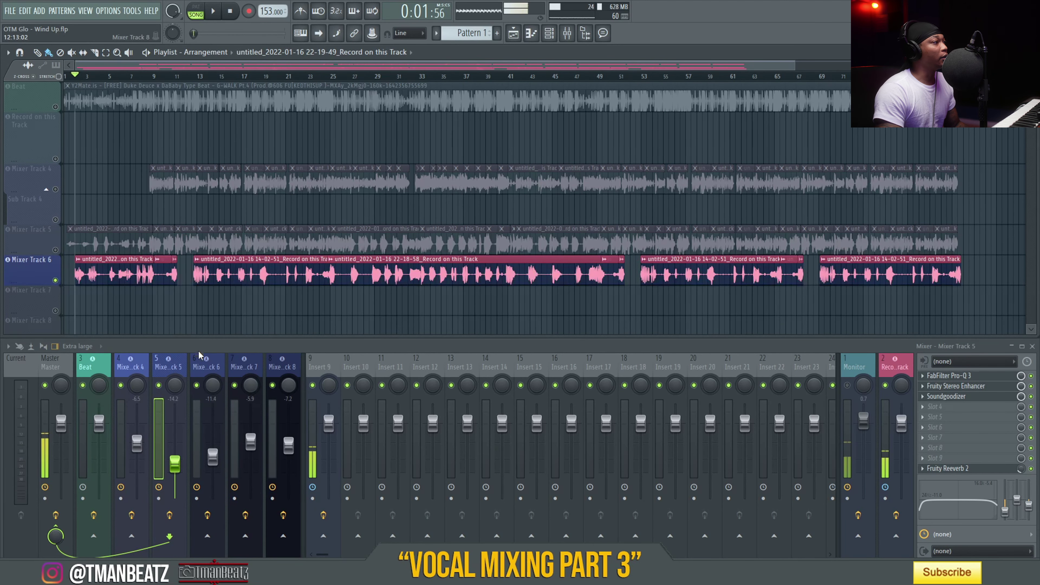
click(206, 366)
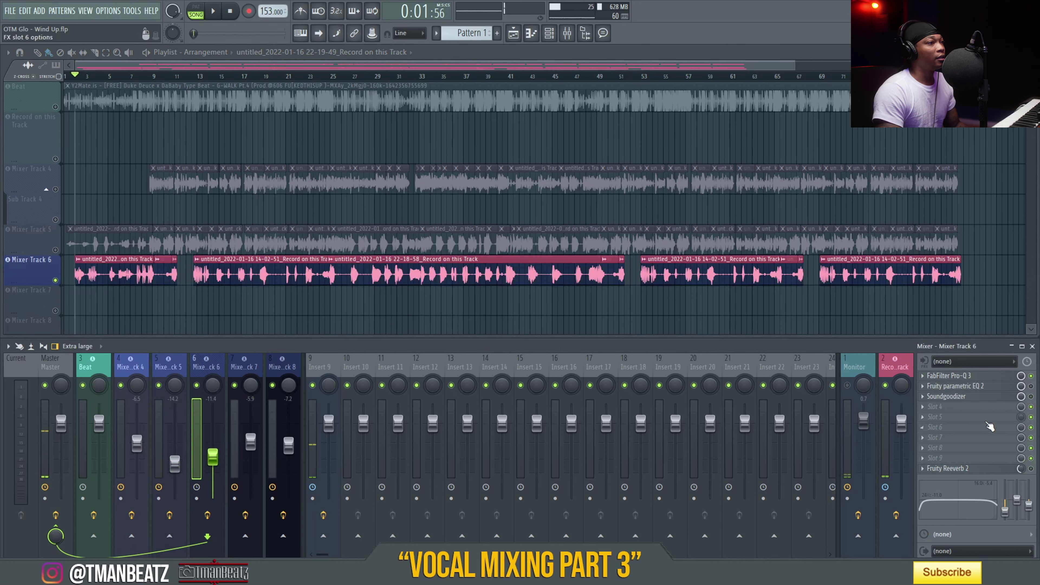
Step: Examine the FabFilter Pro-Q 3 bands on Mixer Track 6, closing the console window that covers the plugin
click(961, 378)
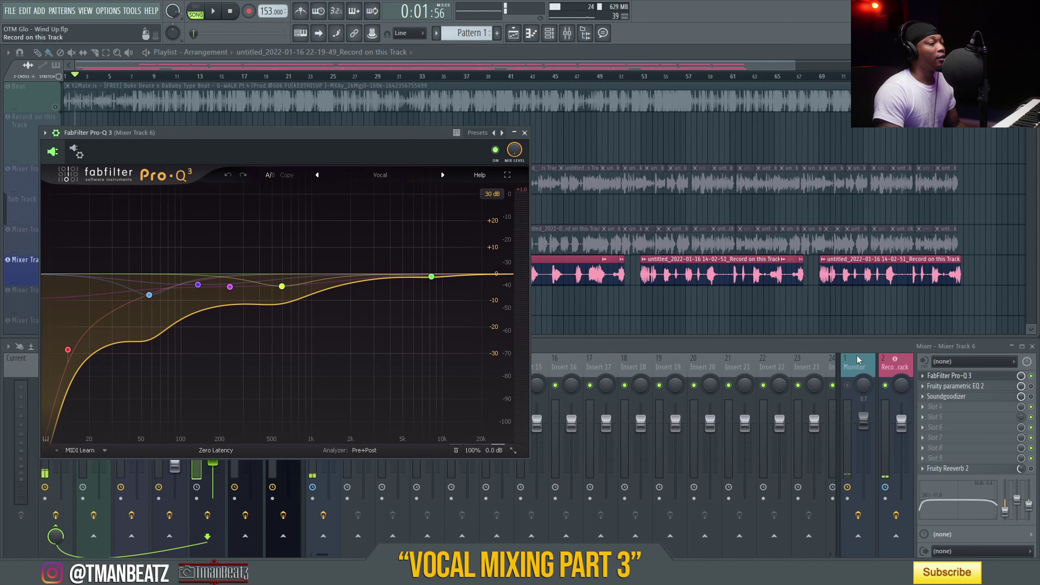
mouse_move(267, 288)
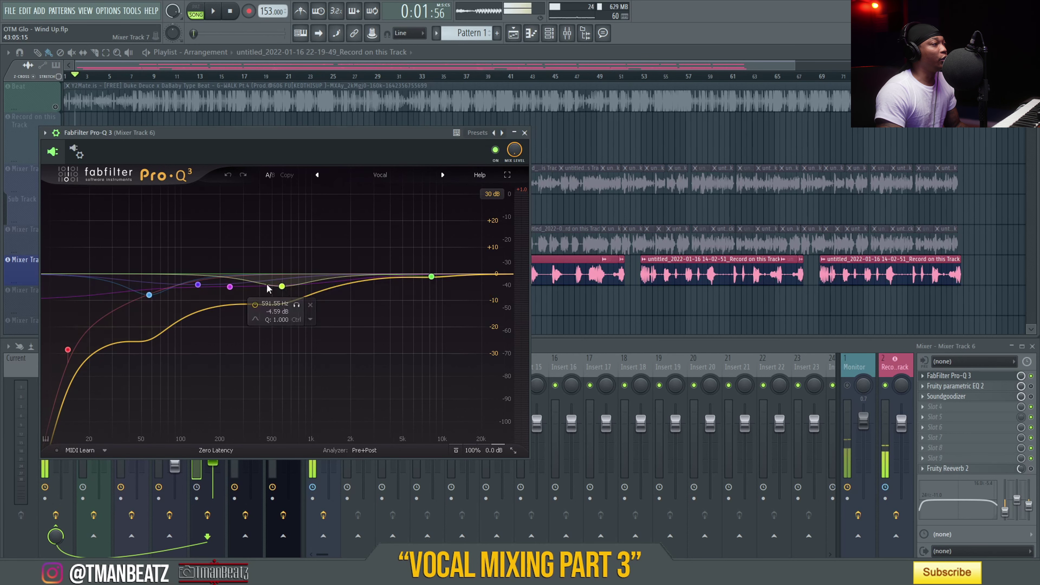
mouse_move(430, 280)
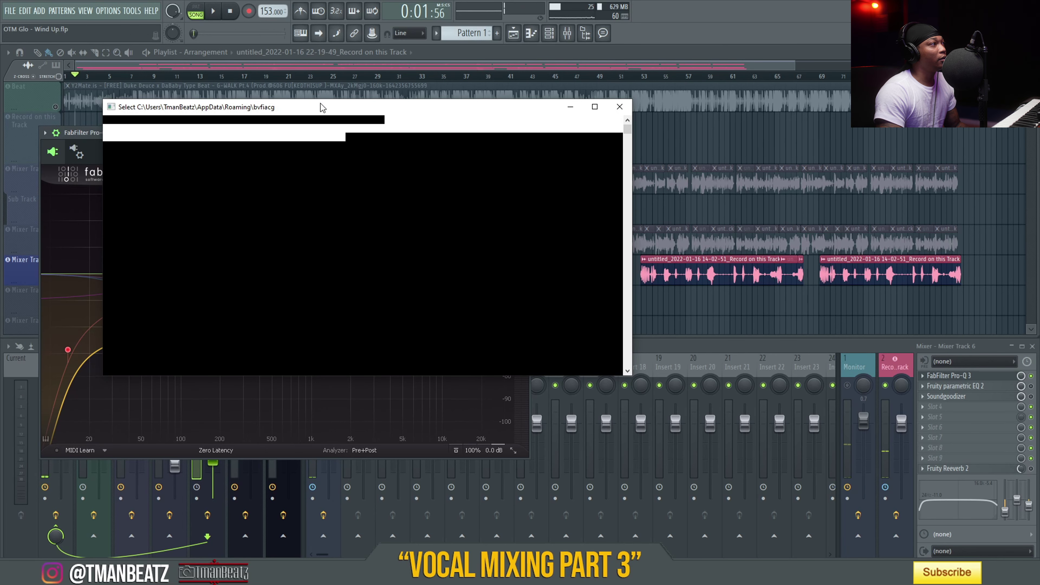
click(620, 107)
click(471, 54)
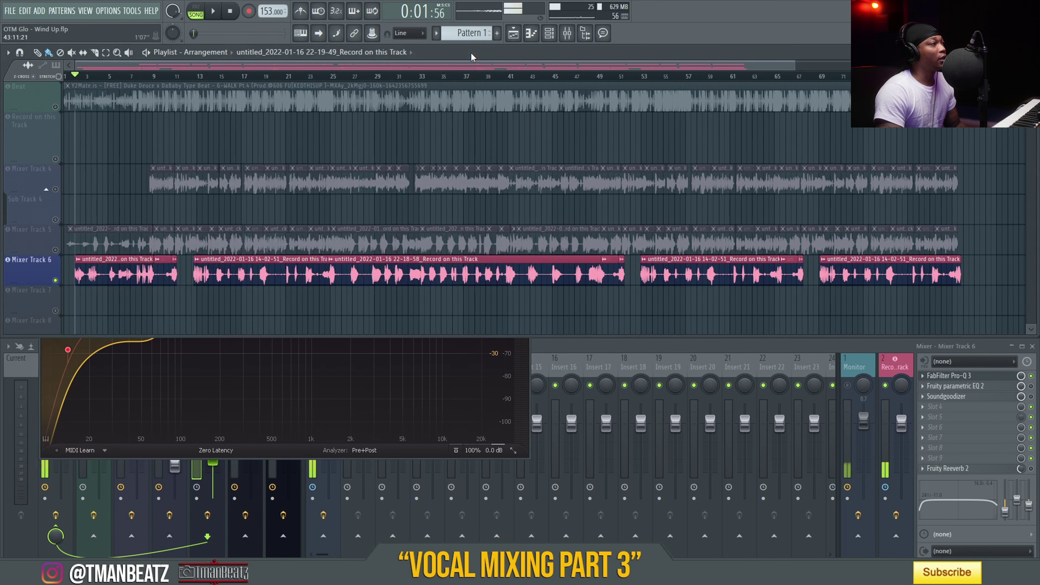
Step: Play the soloed Mixer Track 6 vocals, moving to about bar 27, and compare them with and without FabFilter Pro-Q 3
key(space)
key(space)
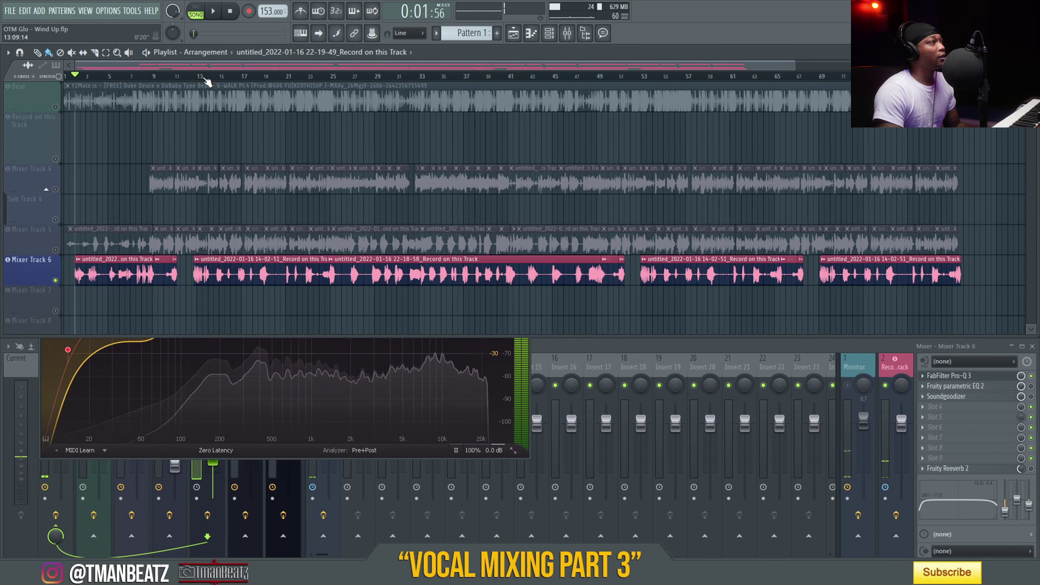
click(359, 76)
key(space)
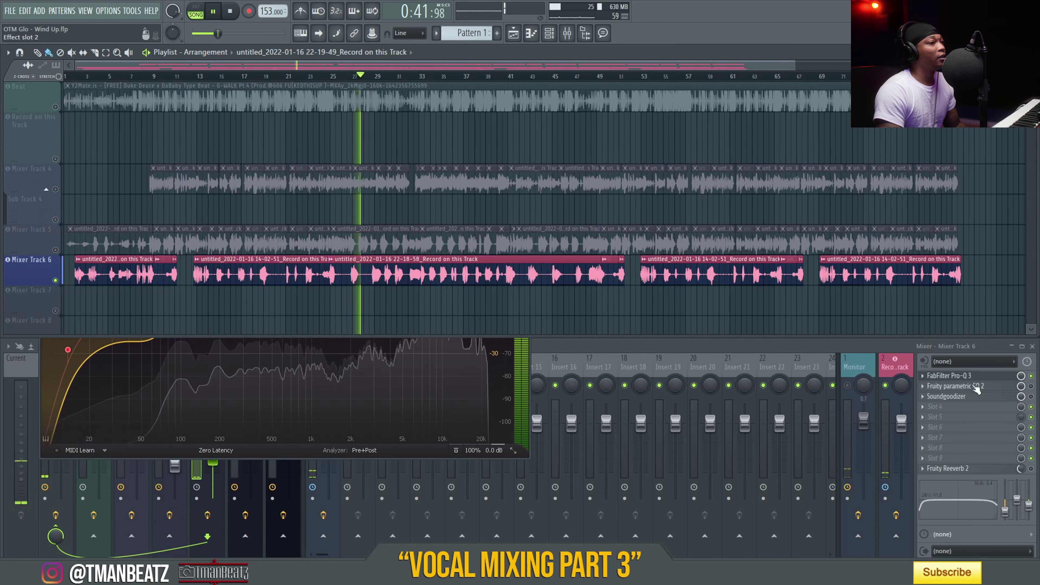
click(1032, 378)
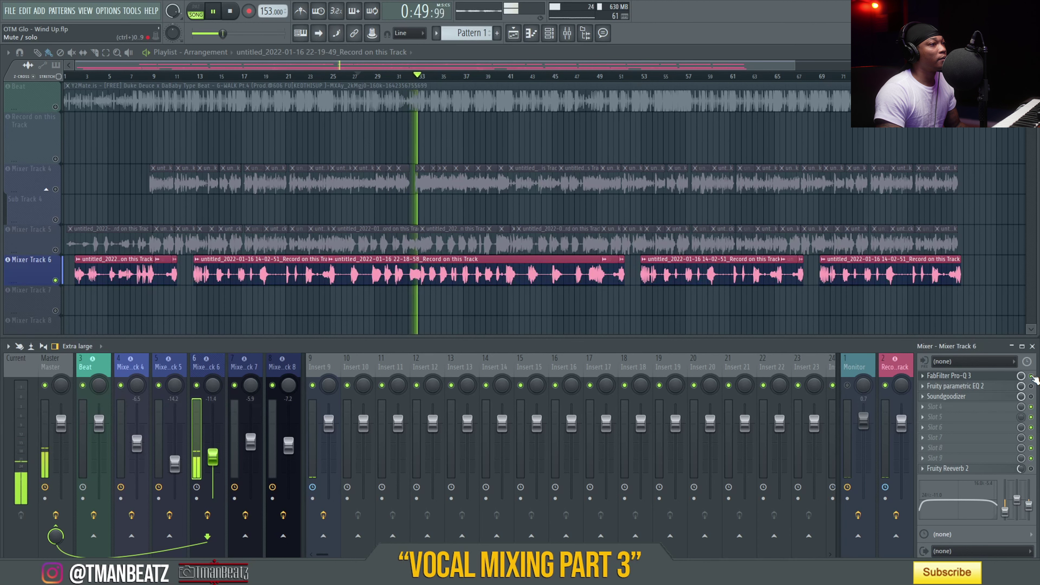
key(space)
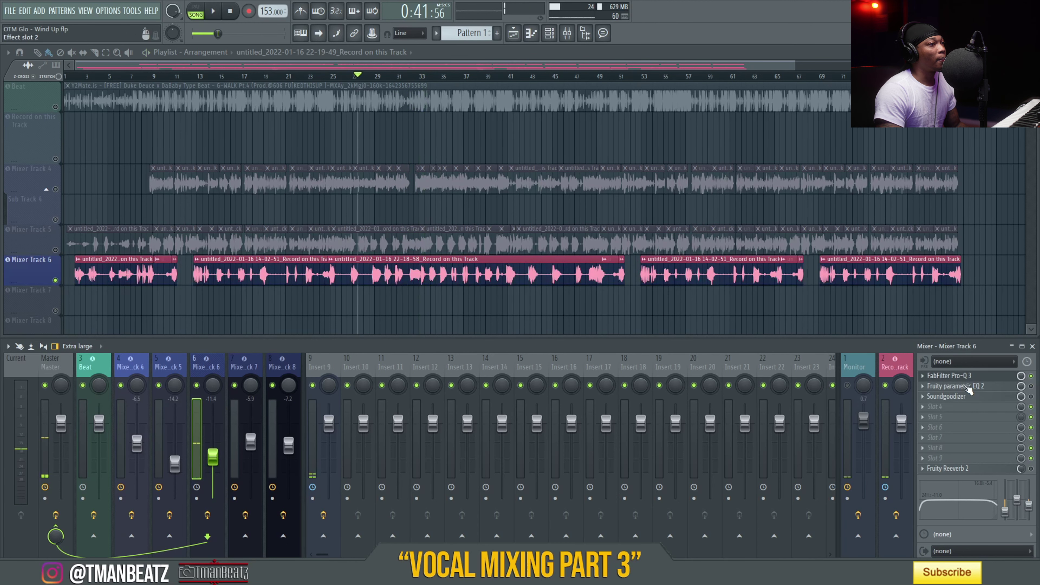
Step: Inspect the band-pass curve in Fruity parametric EQ 2 on Mixer Track 6, close it and audition the vocals with the effect
click(970, 387)
drag(318, 300, 424, 233)
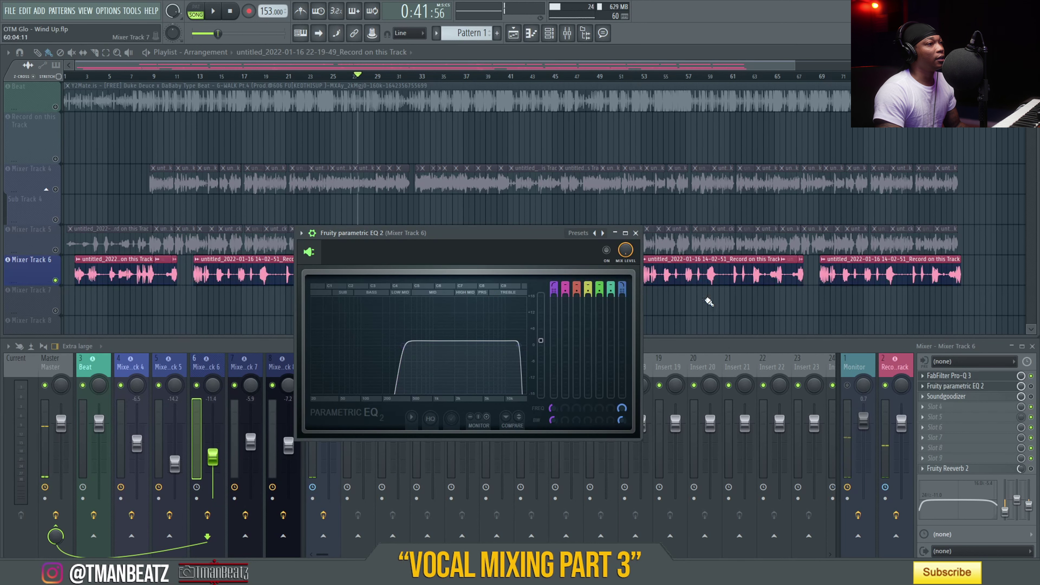
drag(554, 237, 637, 276)
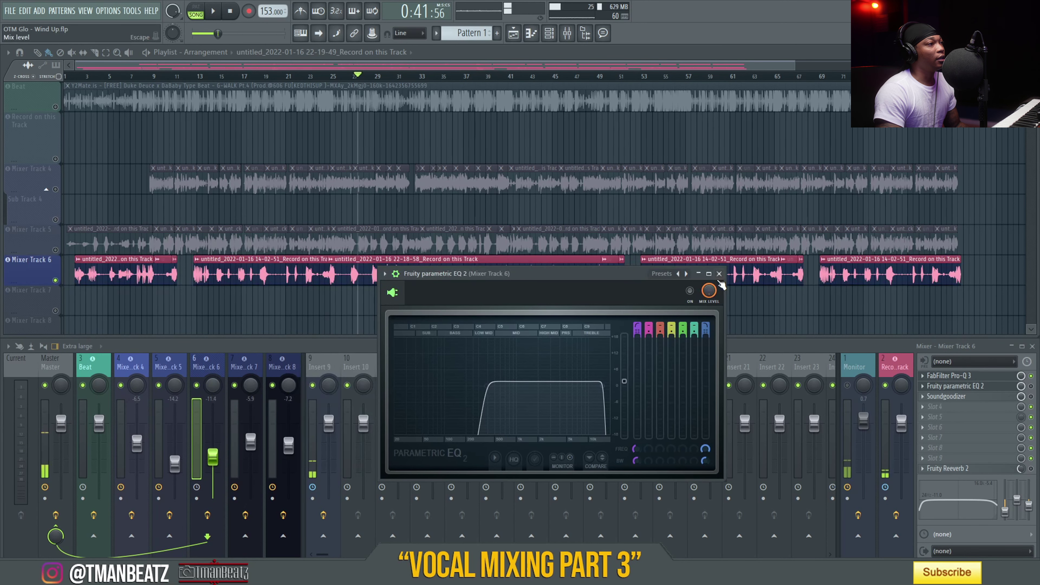
click(718, 273)
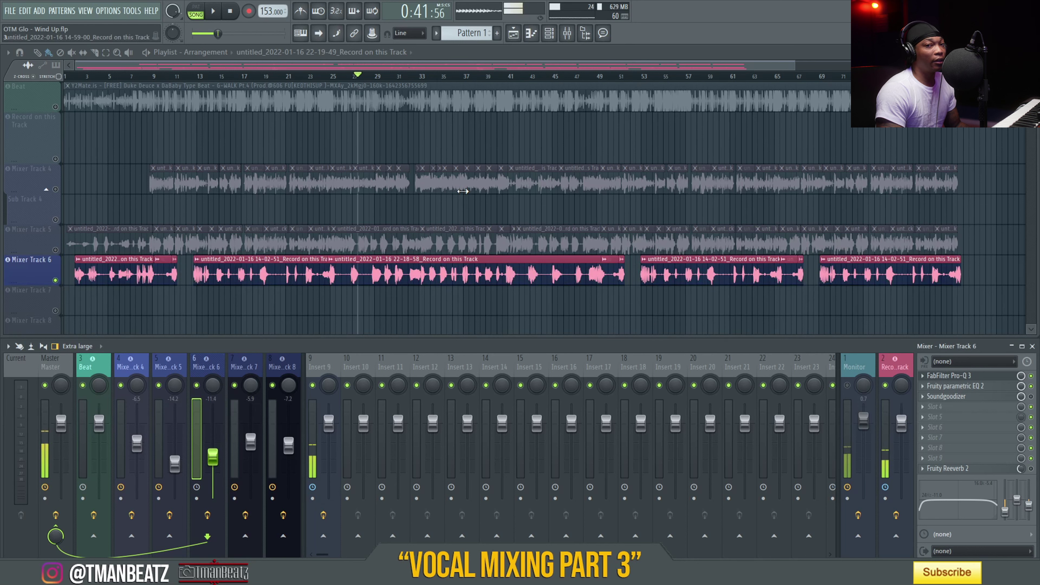
key(space)
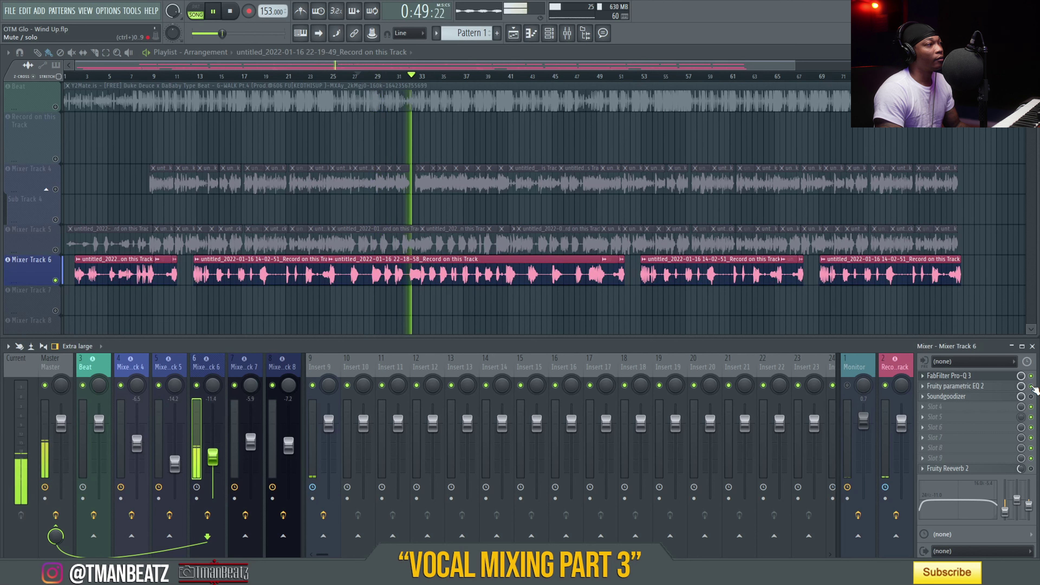
key(space)
Step: Inspect Soundgoodizer on Mixer Track 6, close it and audition the soloed vocals with the effect
click(1000, 400)
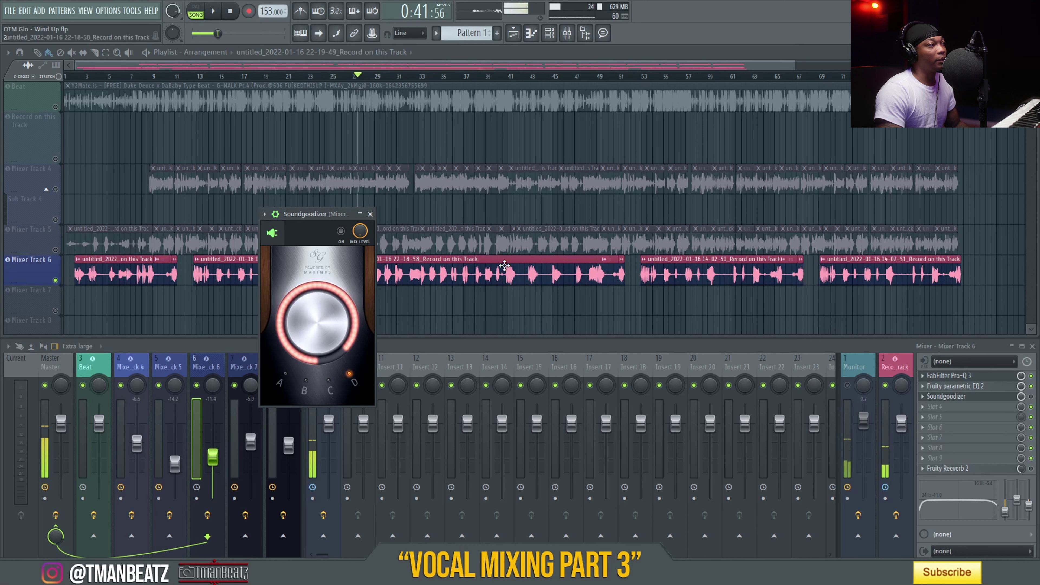
click(371, 214)
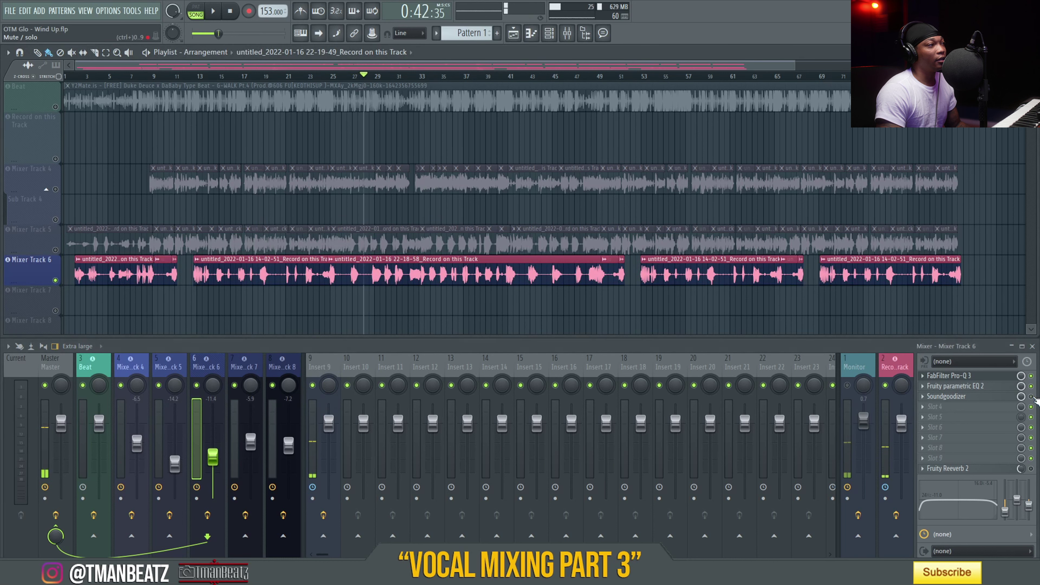
key(space)
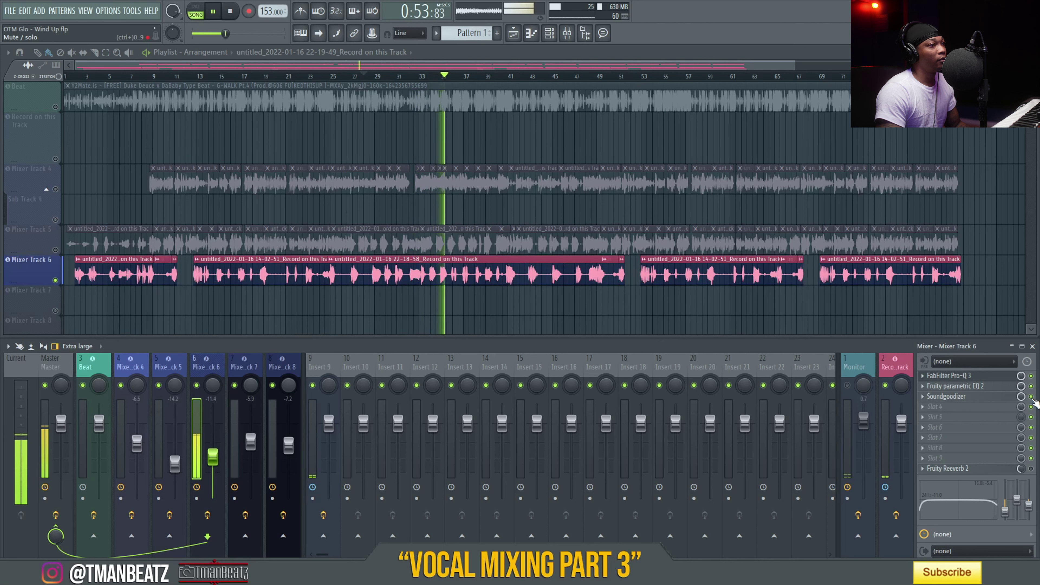
key(space)
Step: Inspect Fruity Reeverb 2 and audition Mixer Track 6 with it, ending with the track unsoloed so every playlist track is active
click(999, 468)
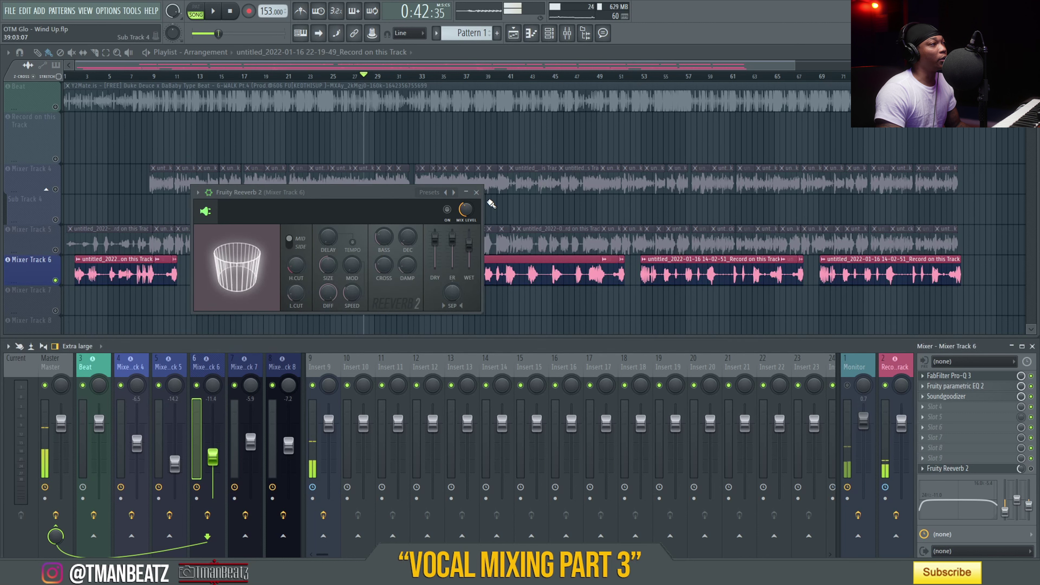
key(Escape)
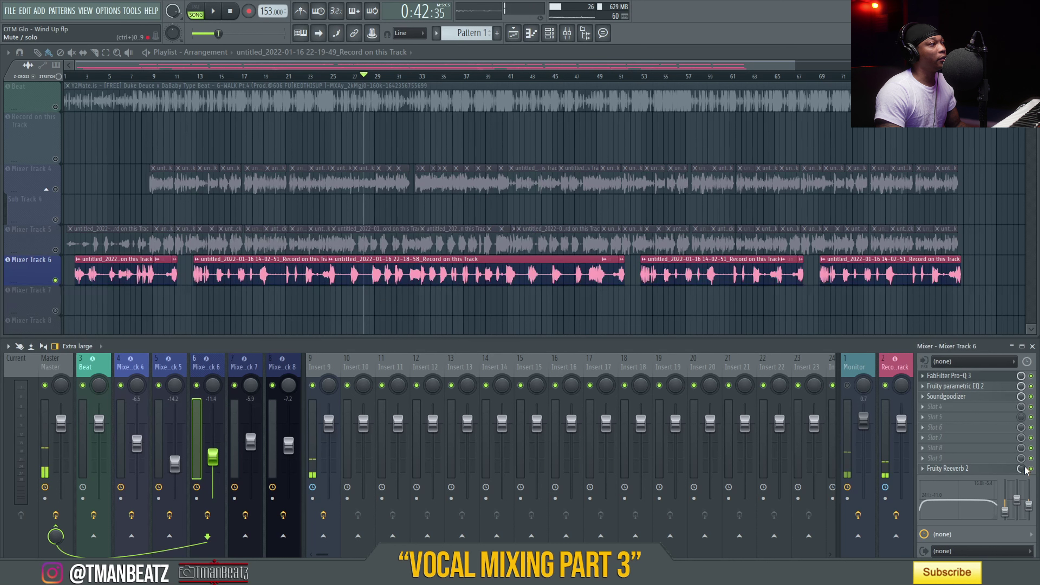
key(space)
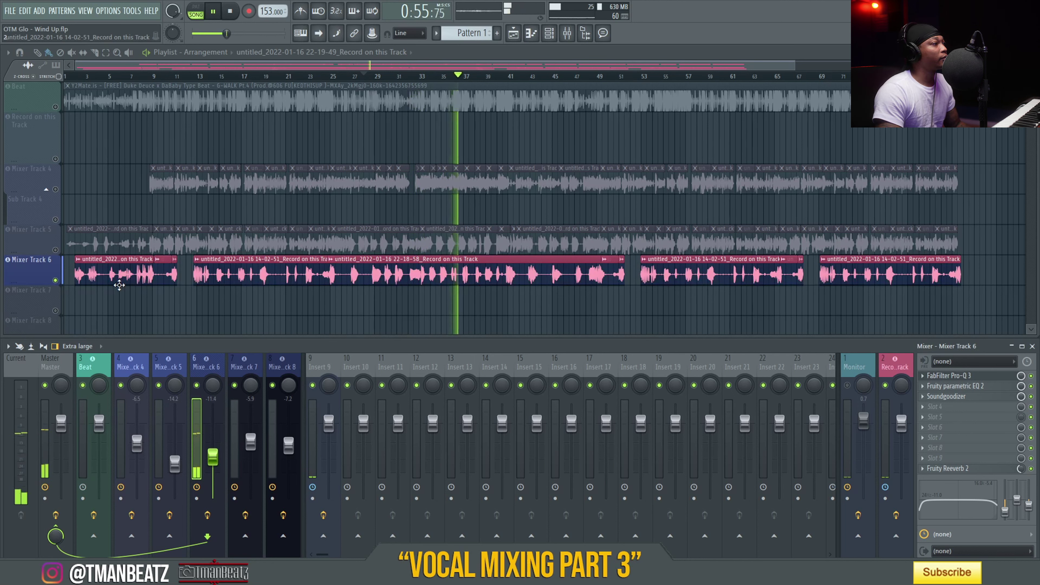
key(space)
right_click(57, 281)
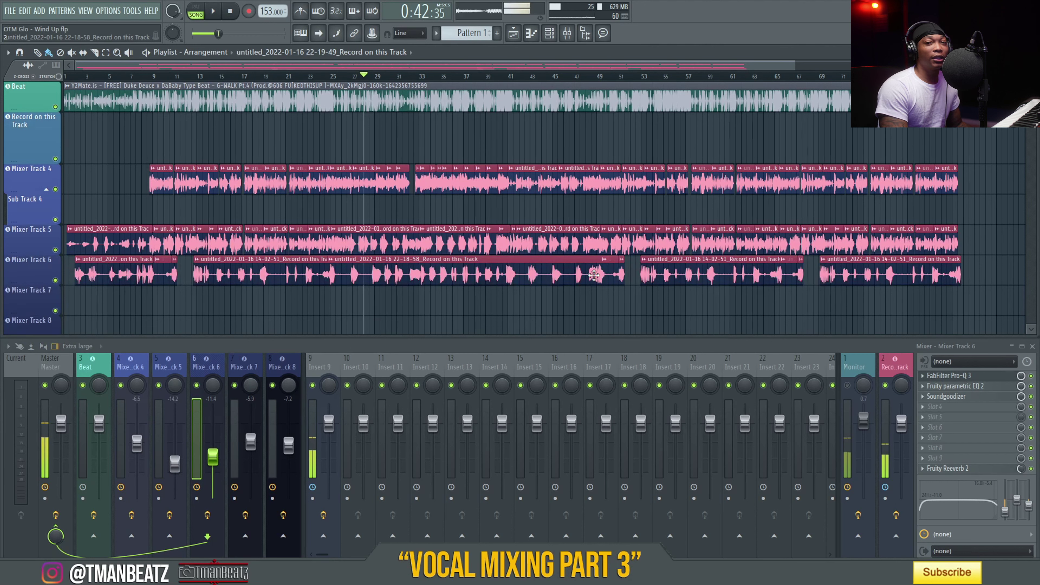
Step: Open all six effects on the Record on this Track channel, from Maximus through the last Fruity parametric EQ 2, to examine the recording chain
click(899, 365)
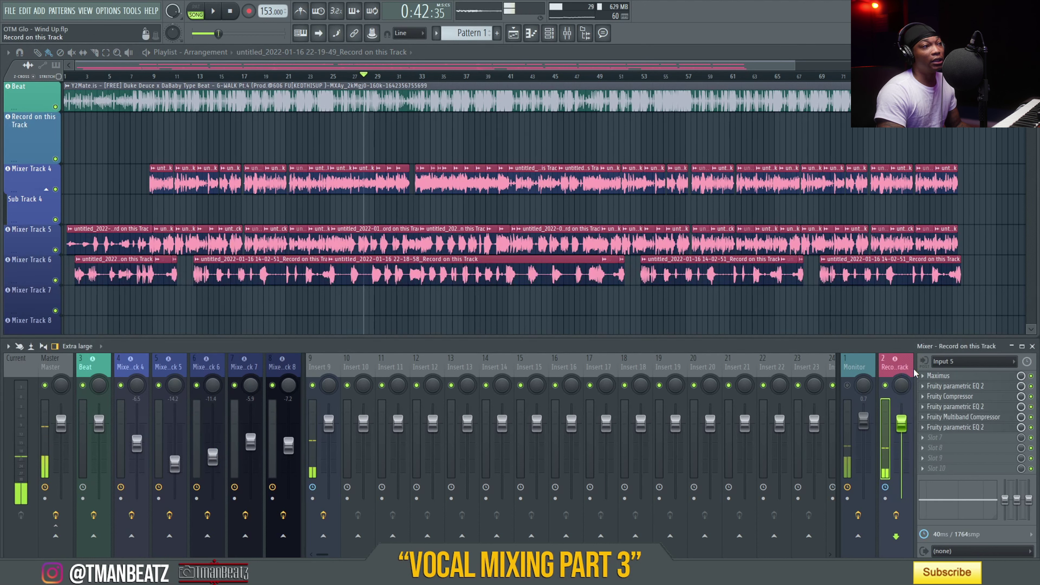
click(959, 376)
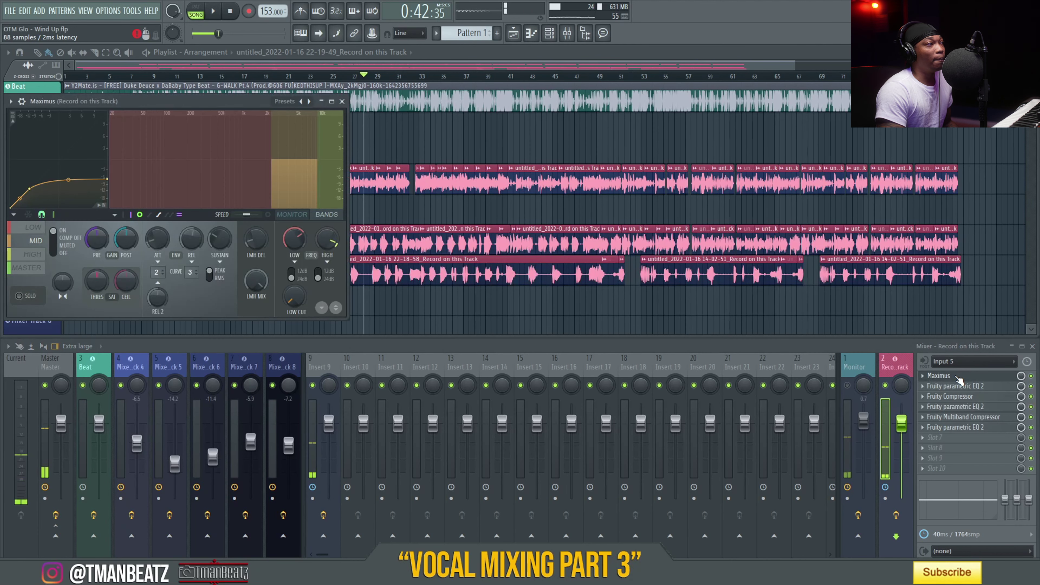
click(970, 387)
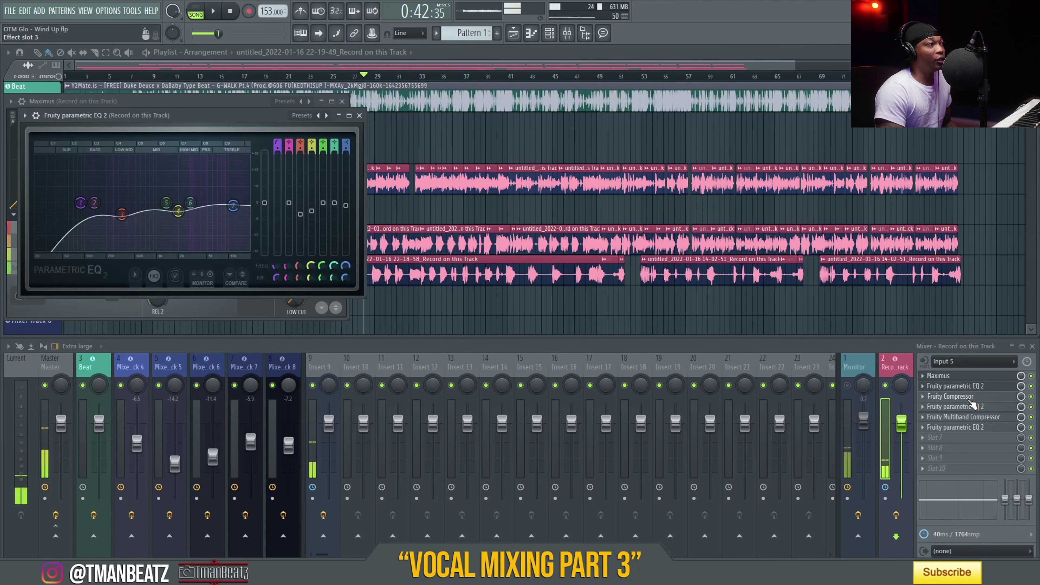
click(969, 397)
click(968, 407)
click(971, 418)
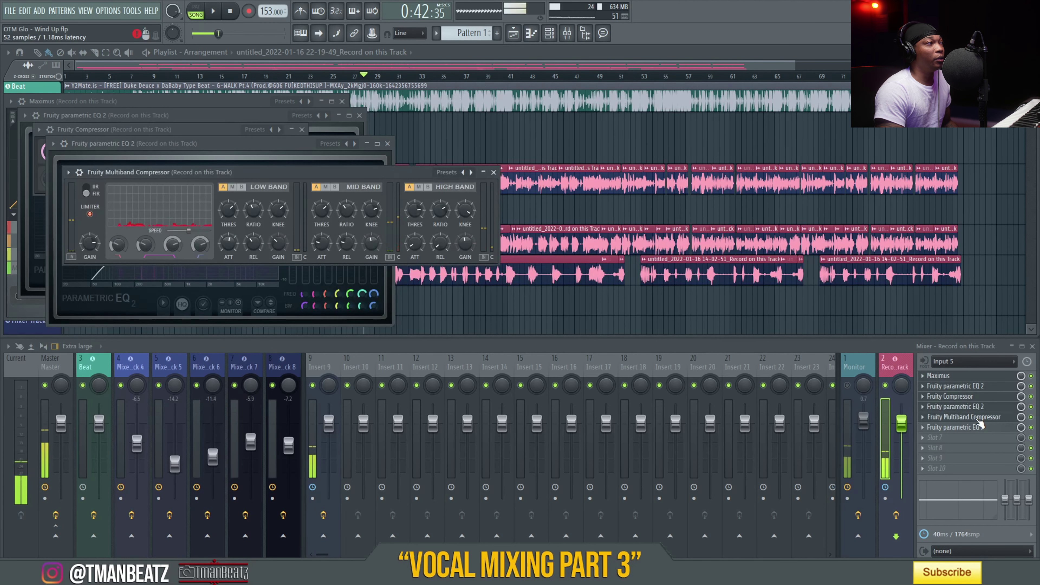
click(973, 429)
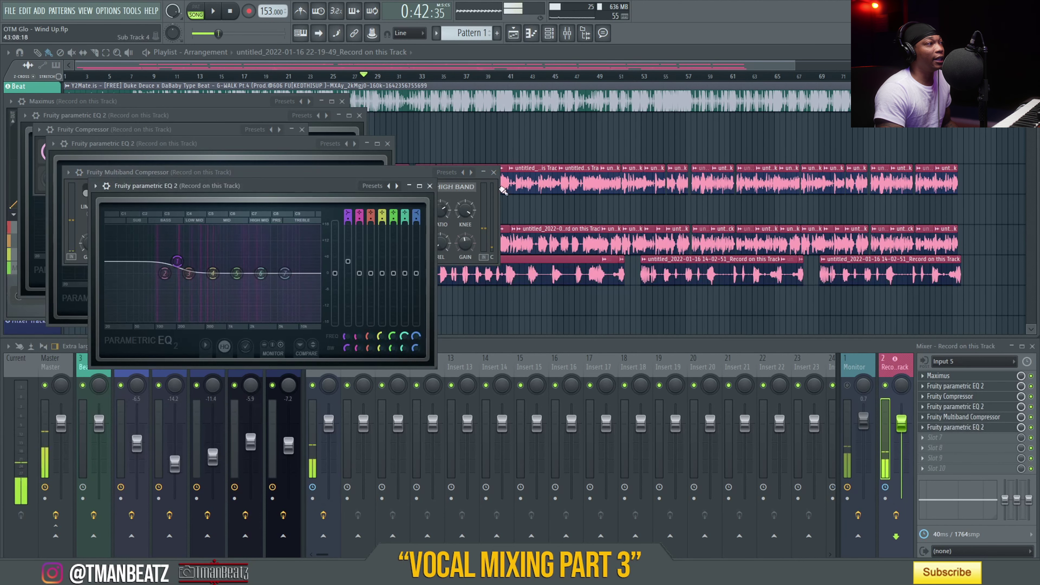
Step: Close all six effect windows of the Record on this Track channel
click(430, 187)
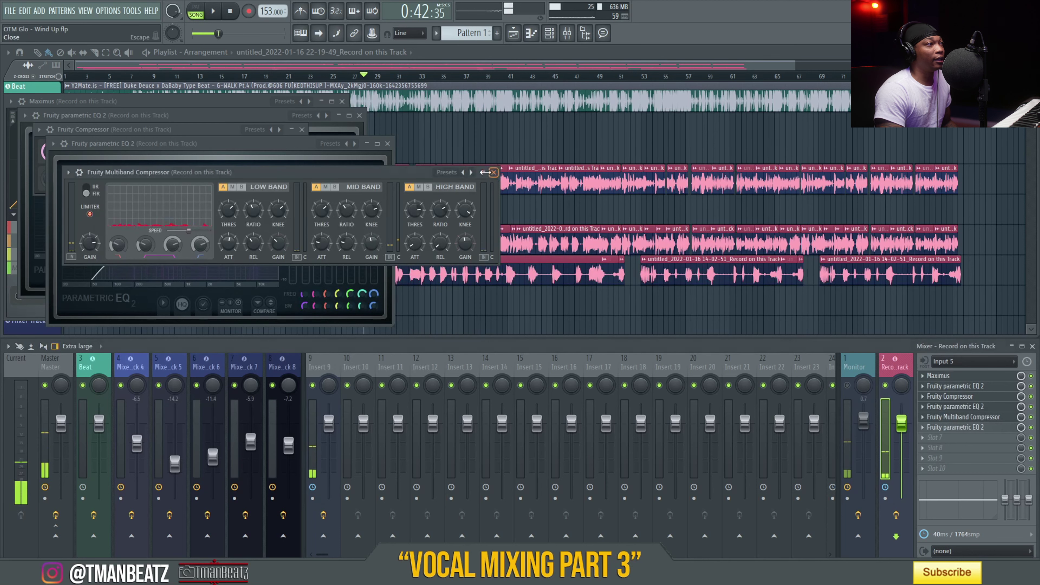
click(493, 172)
click(387, 144)
click(302, 130)
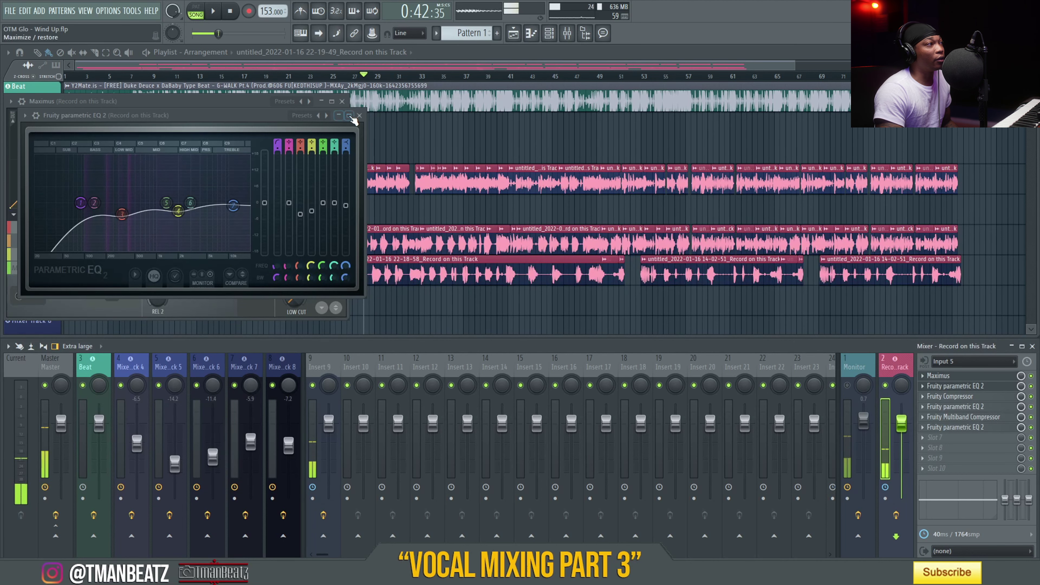
click(359, 115)
click(342, 101)
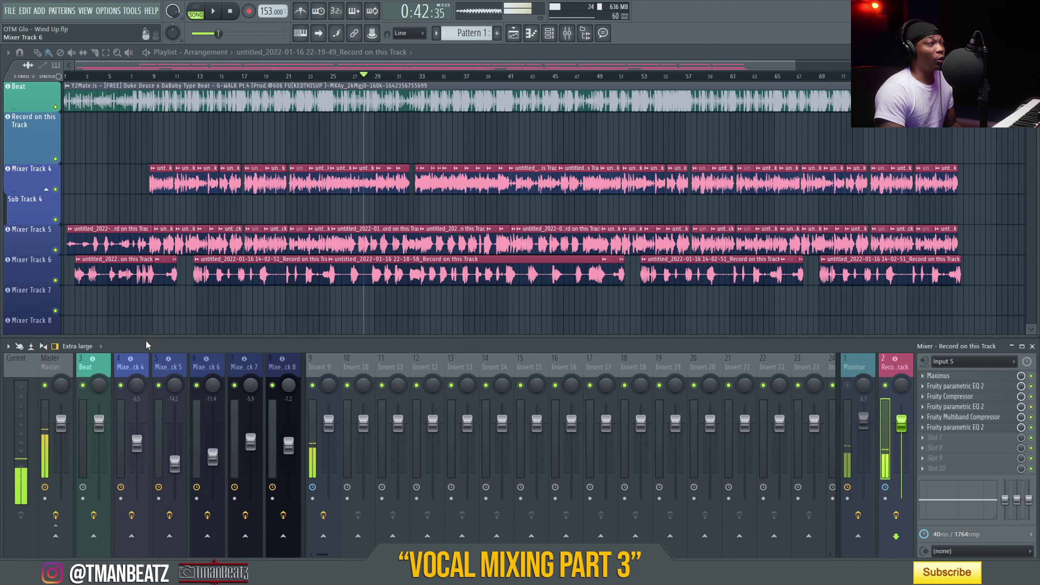
Step: Review the effect chains of Mixer Tracks 4 through 8, ending back on the Record on this Track channel
click(139, 369)
click(168, 368)
click(206, 368)
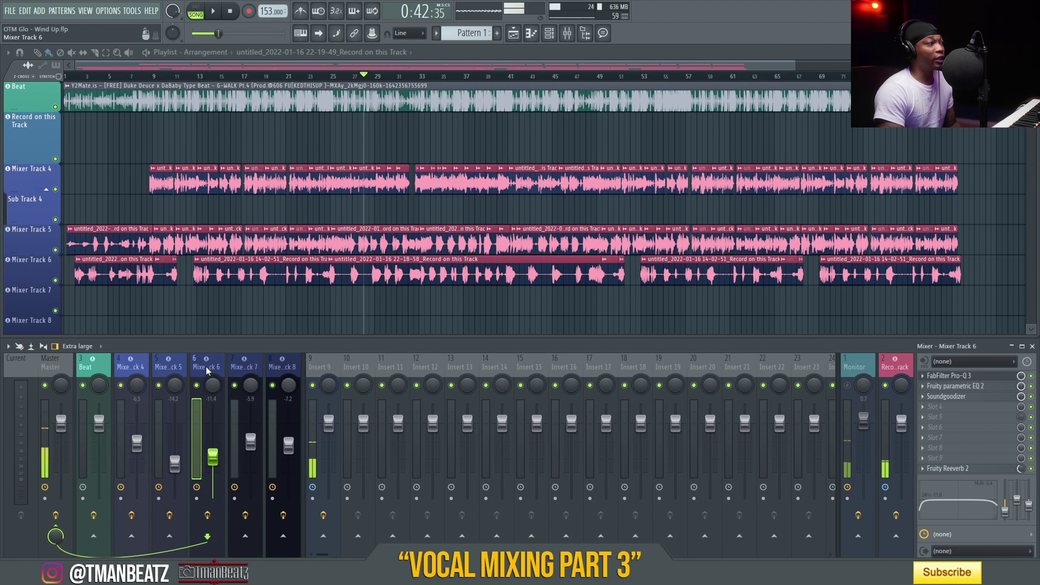
click(250, 368)
click(282, 368)
click(135, 368)
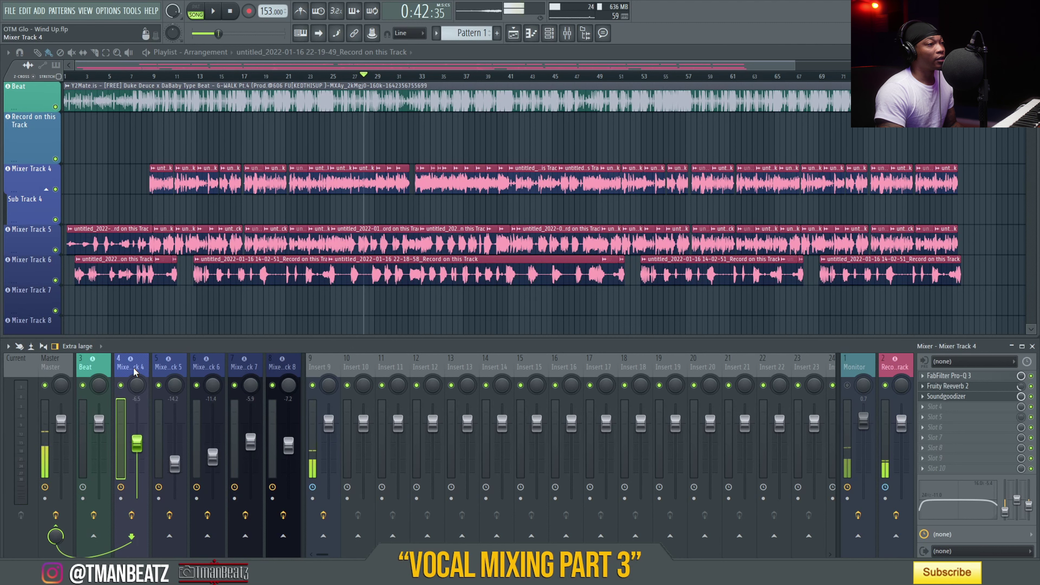
click(889, 369)
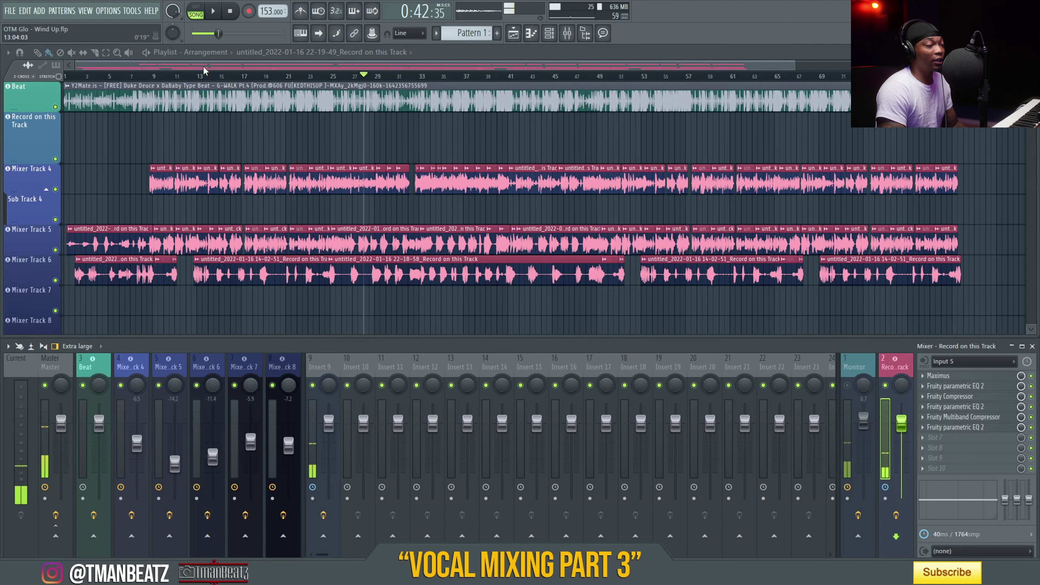
Step: Play the full mix with the beat and all vocal tracks, showing more bars of the playlist
click(214, 12)
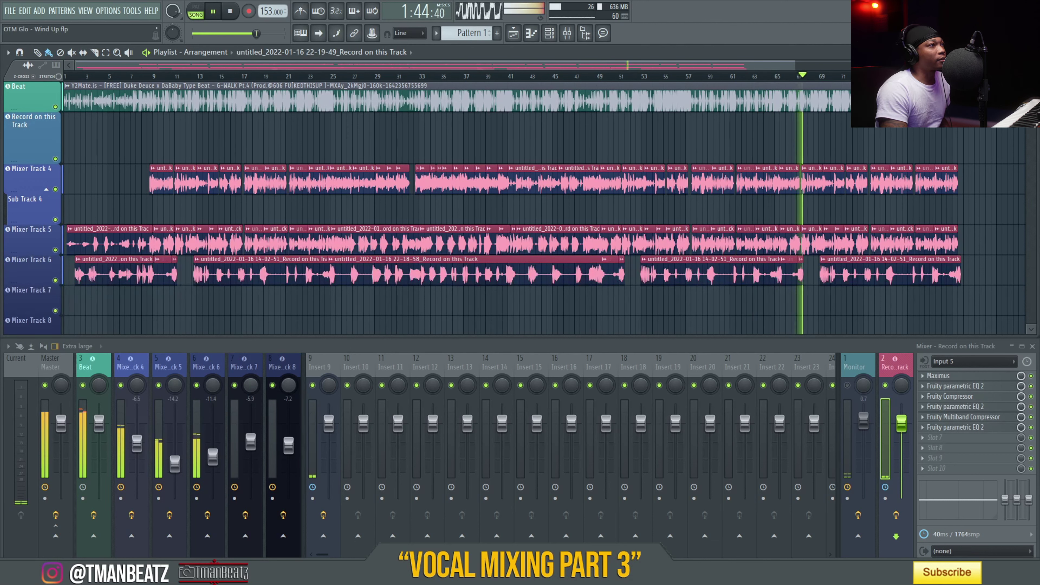
scroll(591, 78, down, 2)
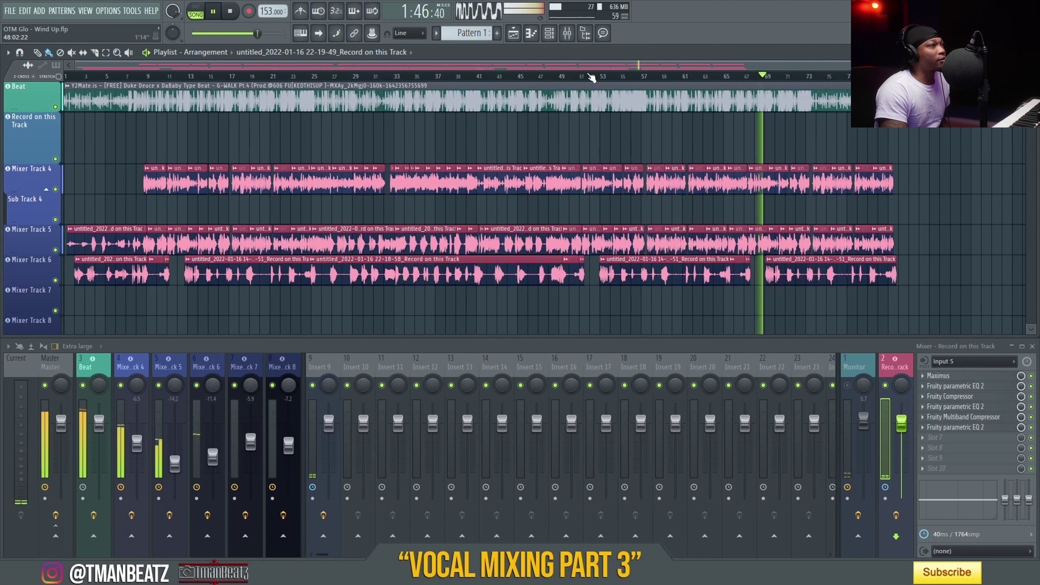